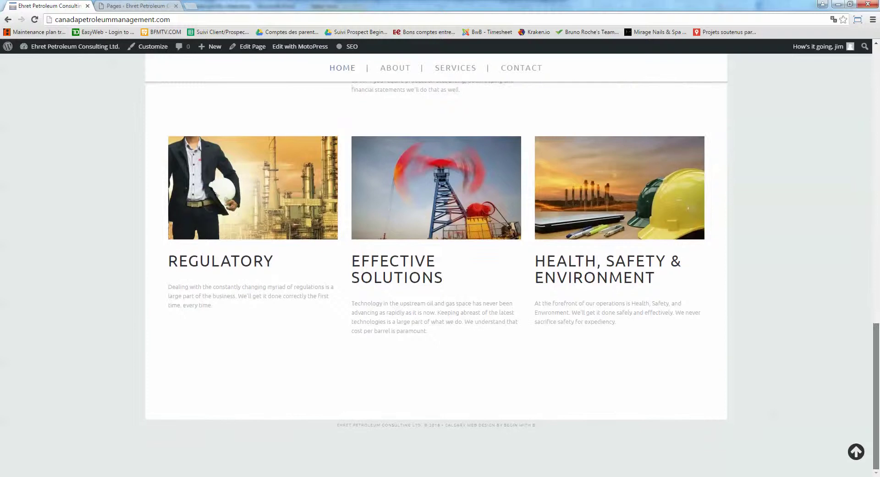
Load the site's wp-admin dashboard in the Pages tab, using the copied homepage address
drag(875, 394, 873, 80)
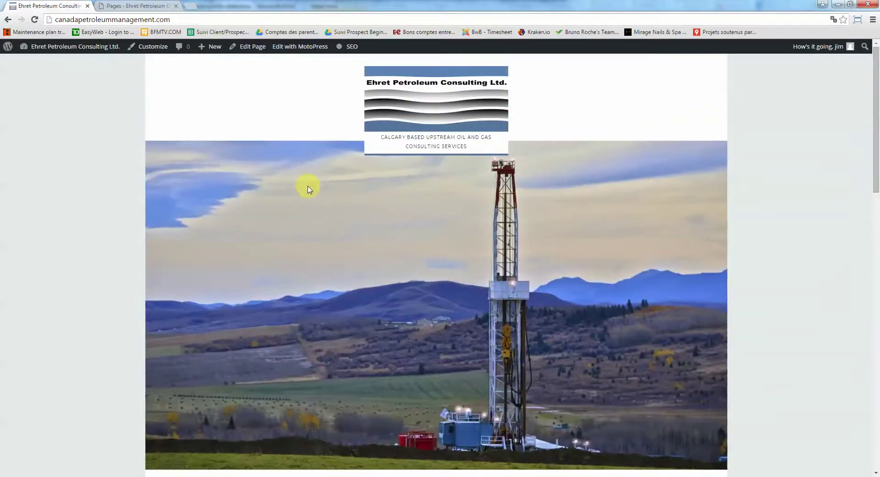
scroll(309, 187, down, 7)
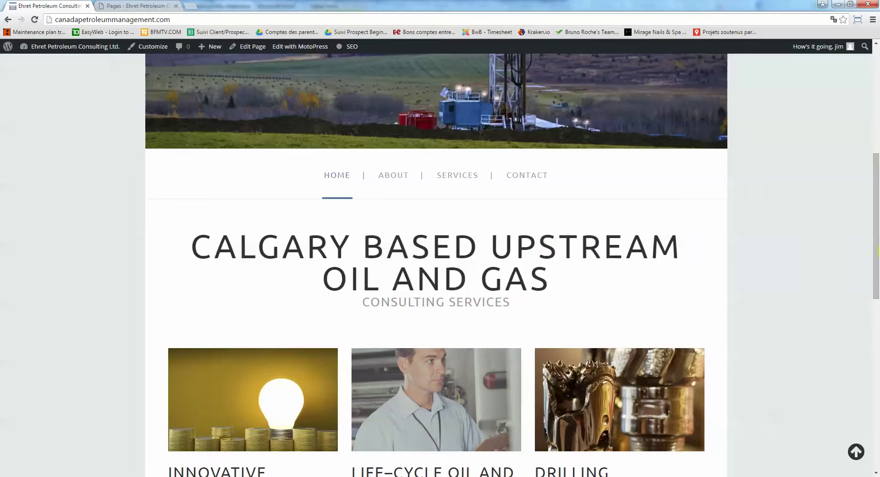
drag(873, 165, 807, 67)
click(114, 20)
key(ctrl+c)
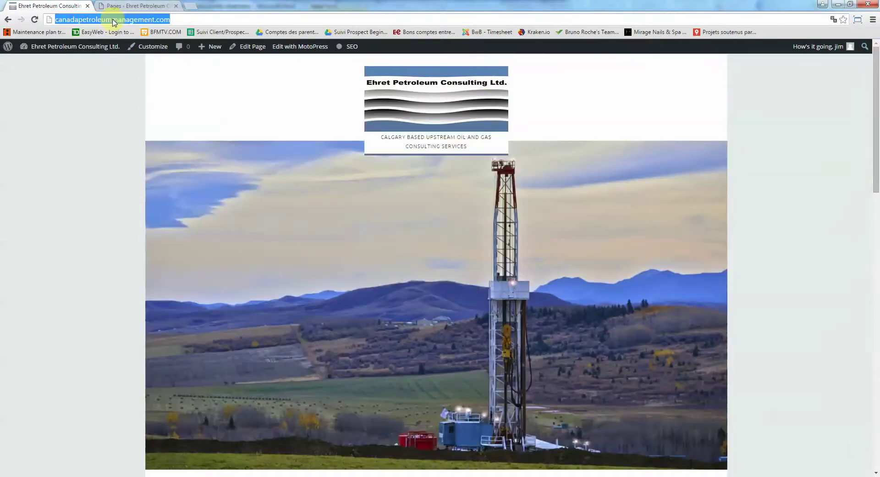
click(139, 7)
click(147, 20)
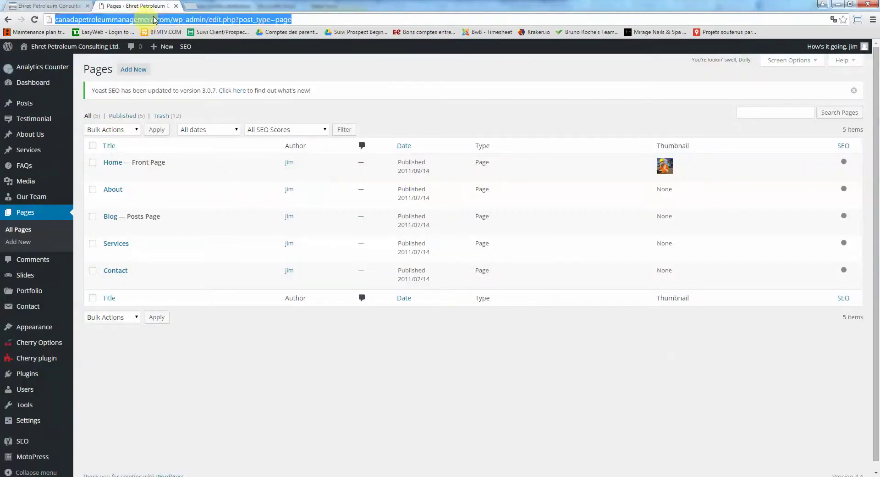
key(ctrl+v)
text(wp-admin)
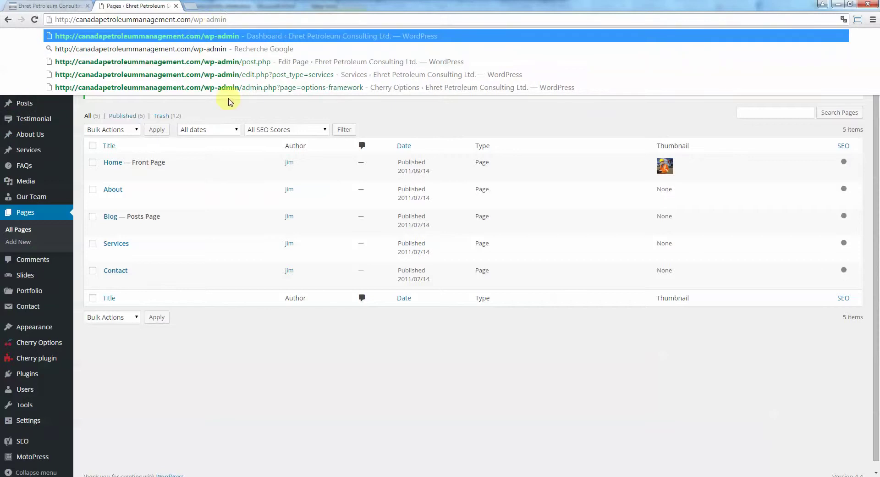
key(Return)
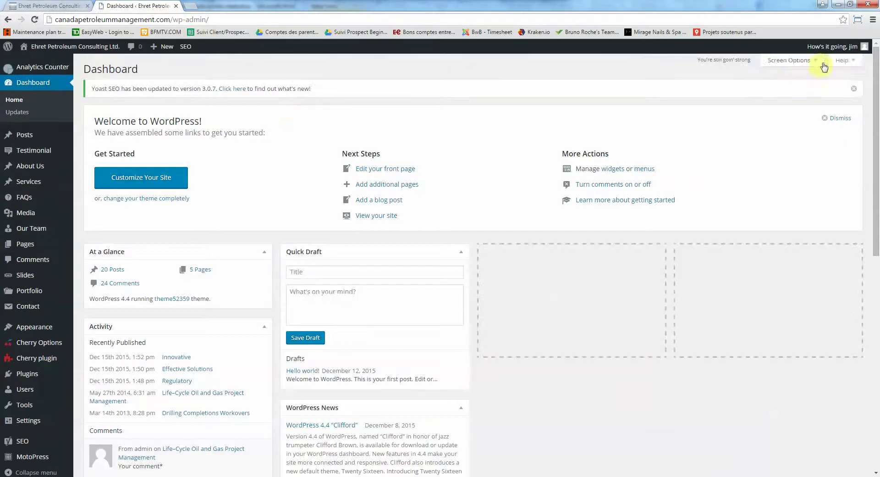
View the user profile, return to the dashboard, and log out of the admin
mouse_move(834, 47)
click(816, 81)
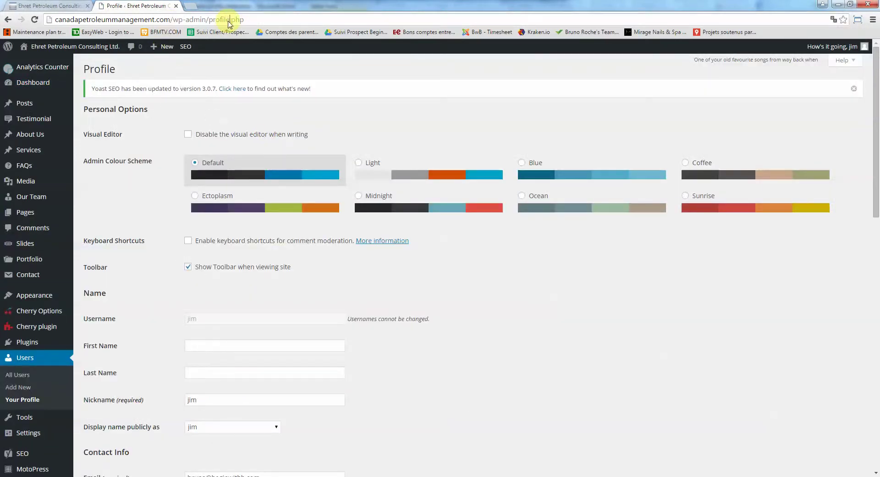
click(229, 19)
drag(207, 19, 344, 19)
key(BackSpace)
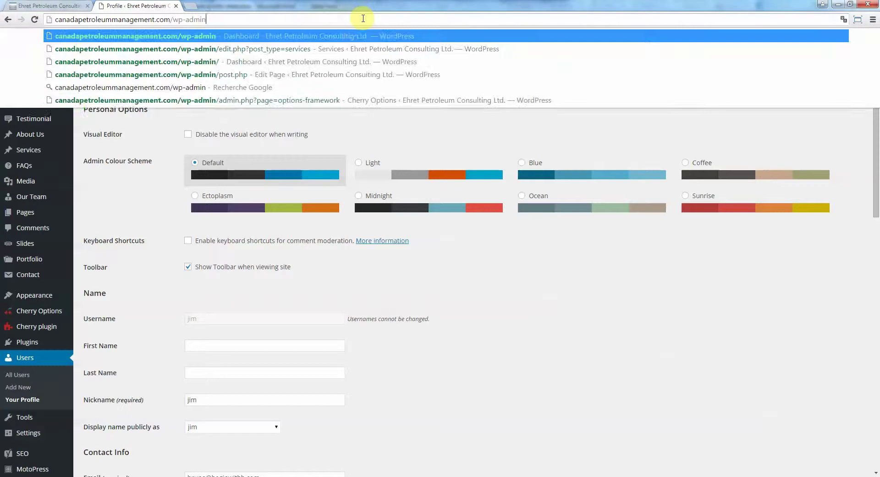
key(Return)
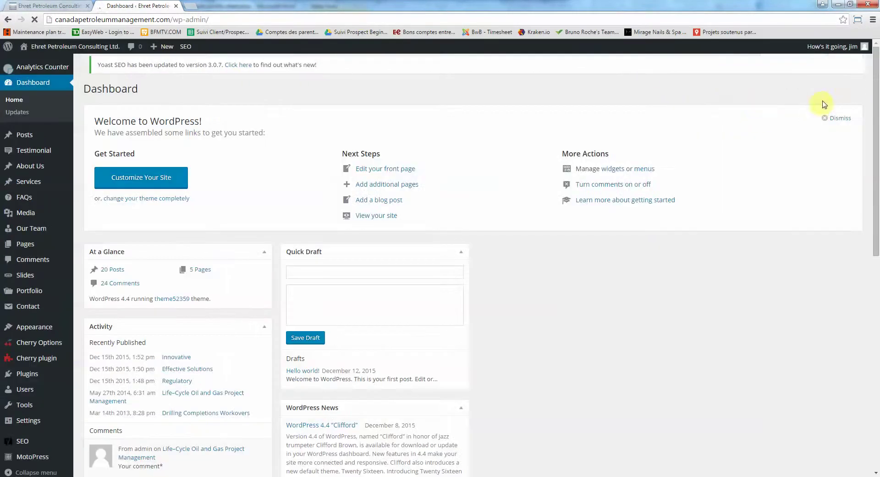
mouse_move(834, 46)
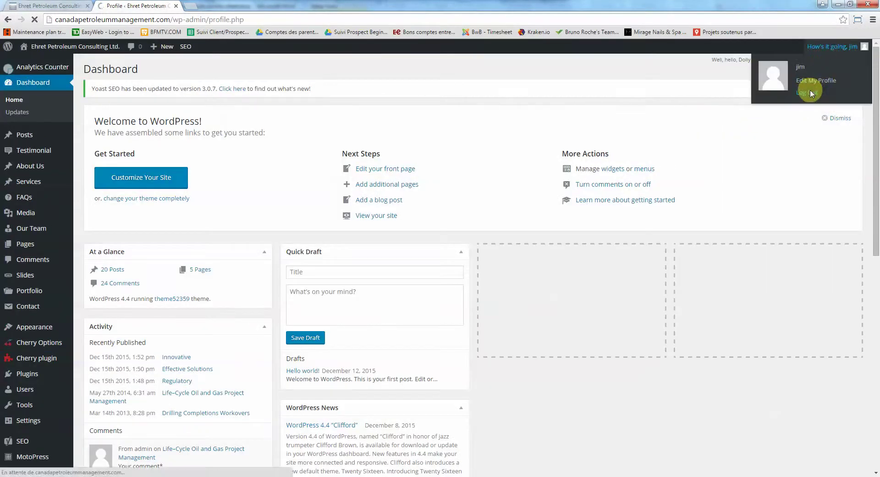
click(810, 90)
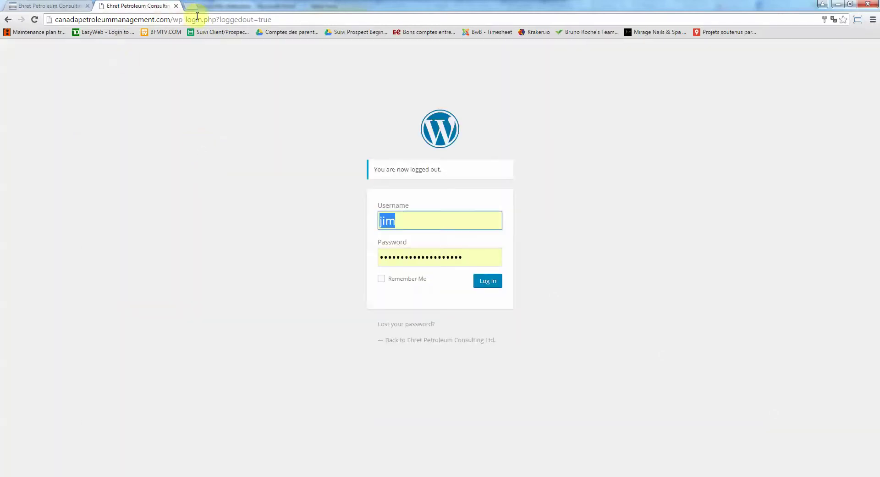
Change the login address to wp-admin, log back in, and return to the live site tab
click(181, 19)
click(186, 19)
drag(185, 19, 443, 21)
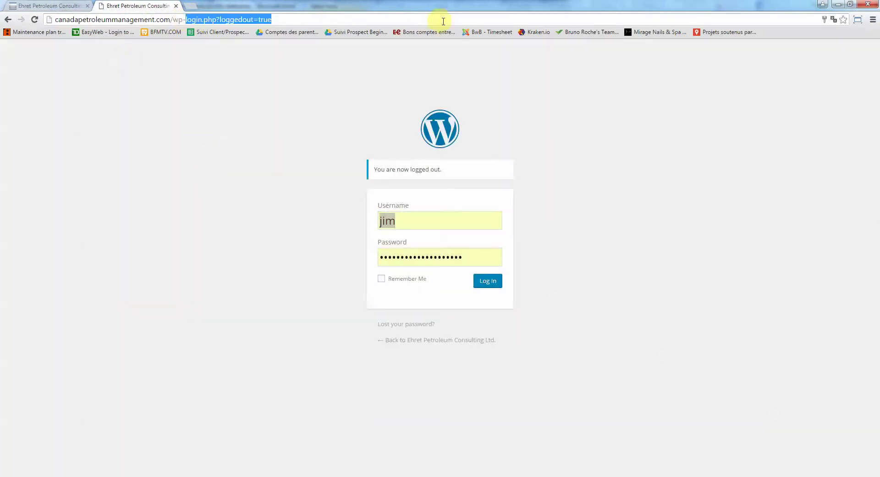
text(admin)
key(Return)
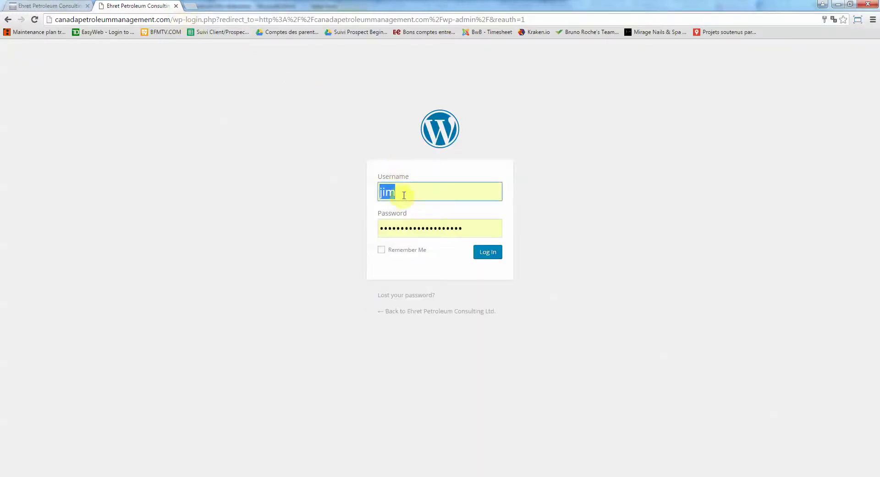
click(487, 251)
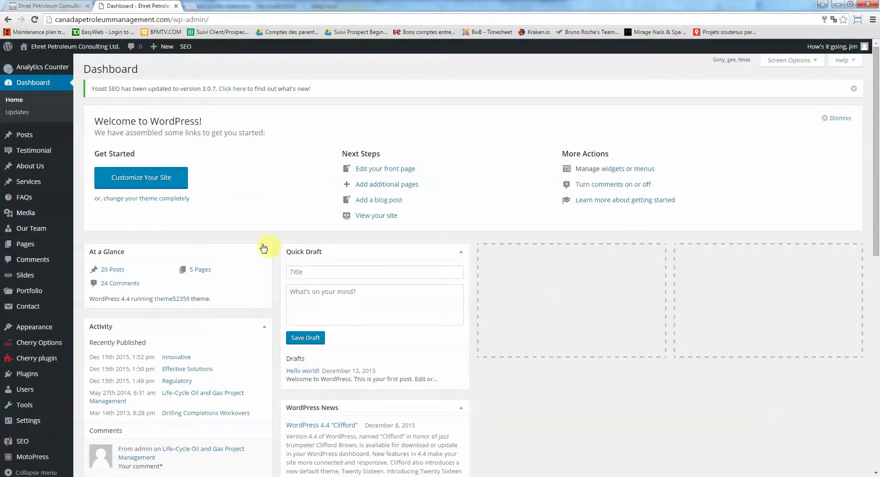
click(48, 5)
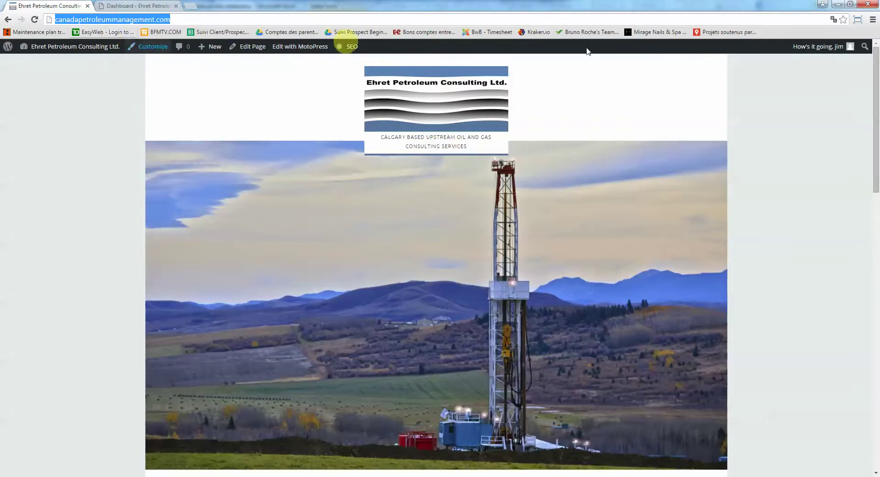
Reload the live homepage to see its current version
click(35, 20)
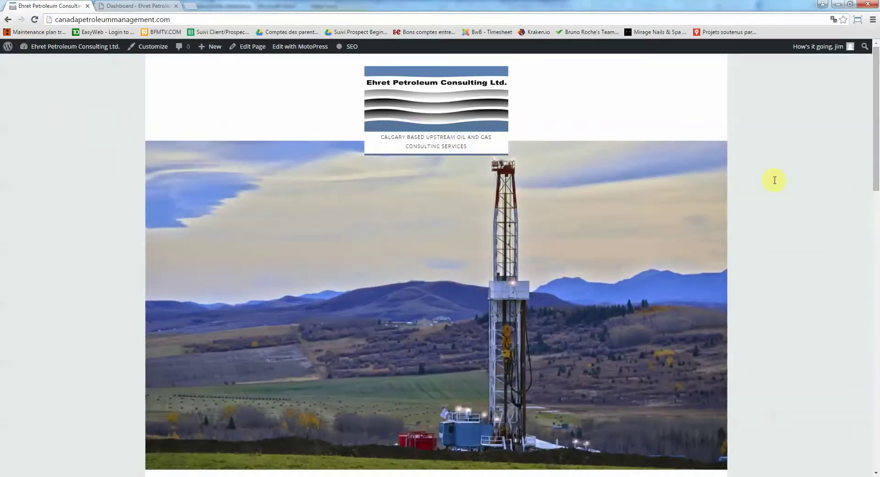
scroll(775, 193, down, 5)
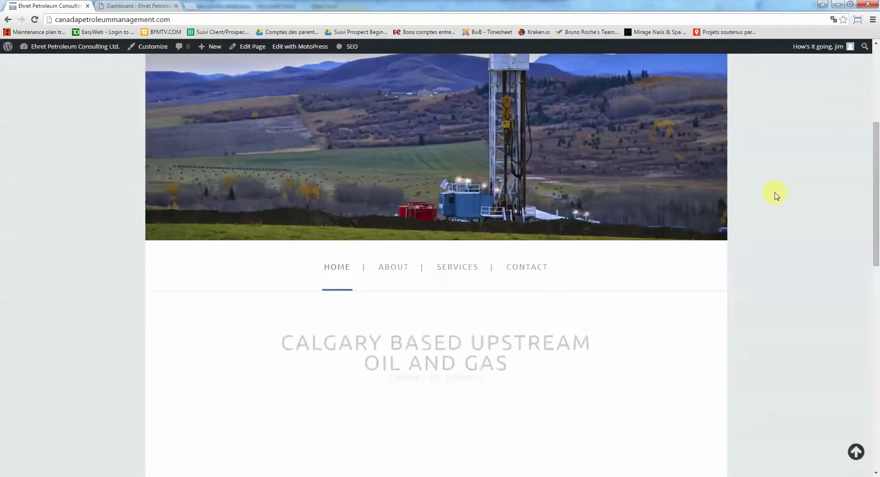
scroll(776, 193, up, 5)
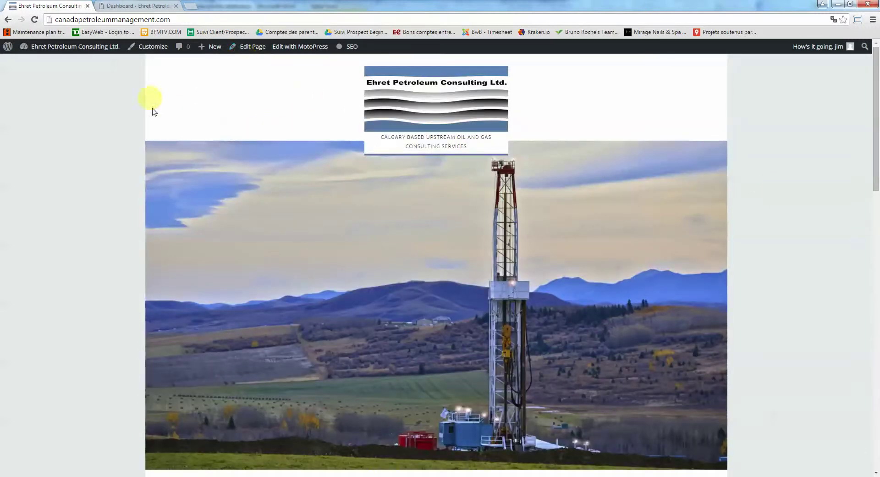
Open the homepage's Edit Page link in a new browser tab
right_click(251, 46)
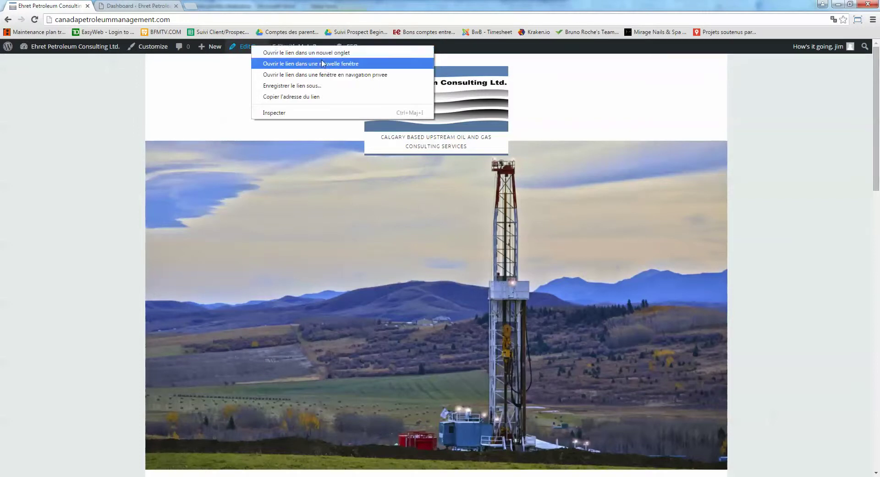
click(250, 51)
right_click(250, 50)
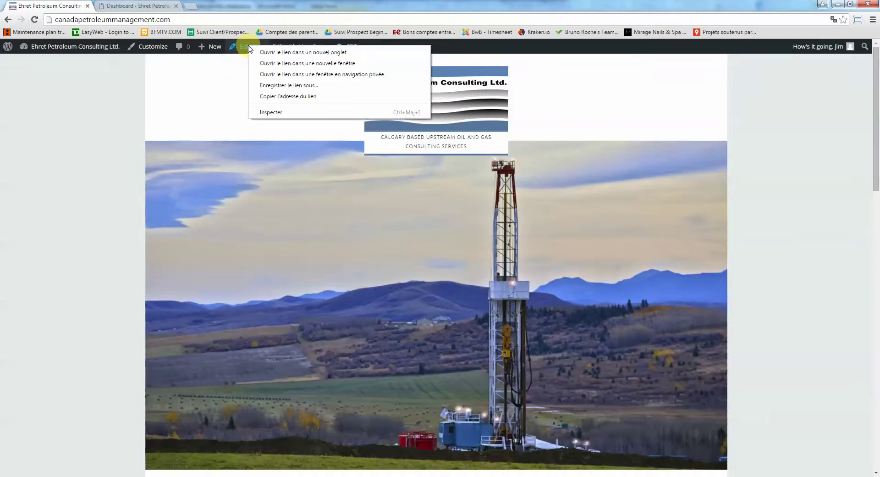
click(272, 54)
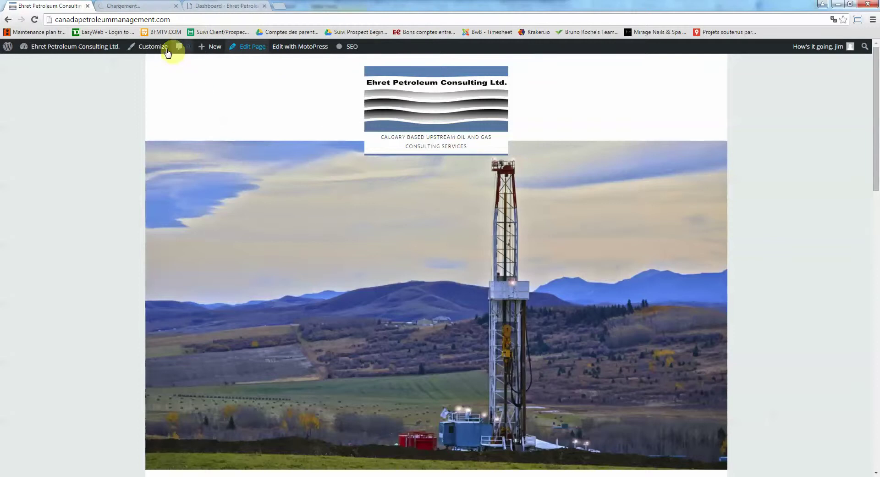
click(138, 7)
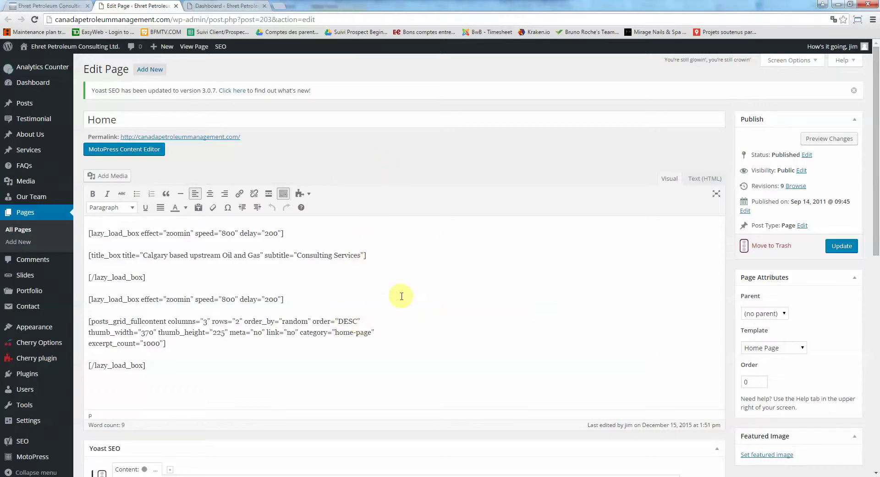
scroll(402, 296, down, 4)
scroll(399, 297, up, 3)
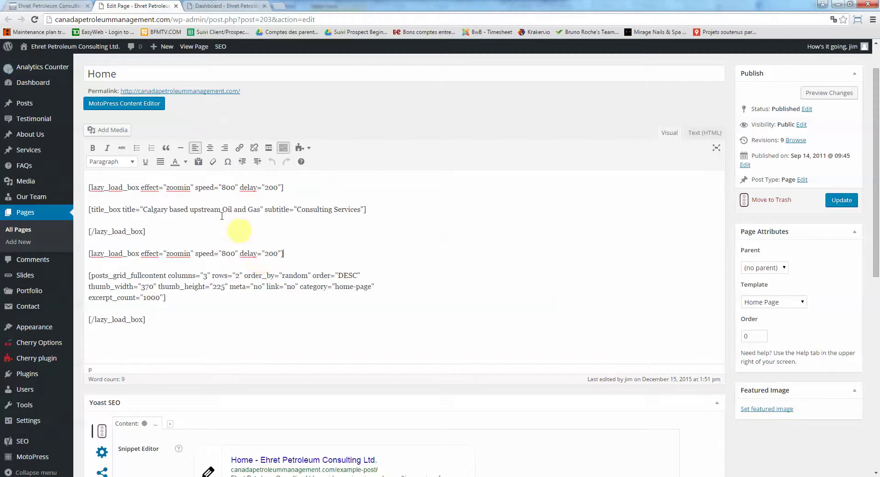
click(58, 5)
scroll(390, 285, down, 2)
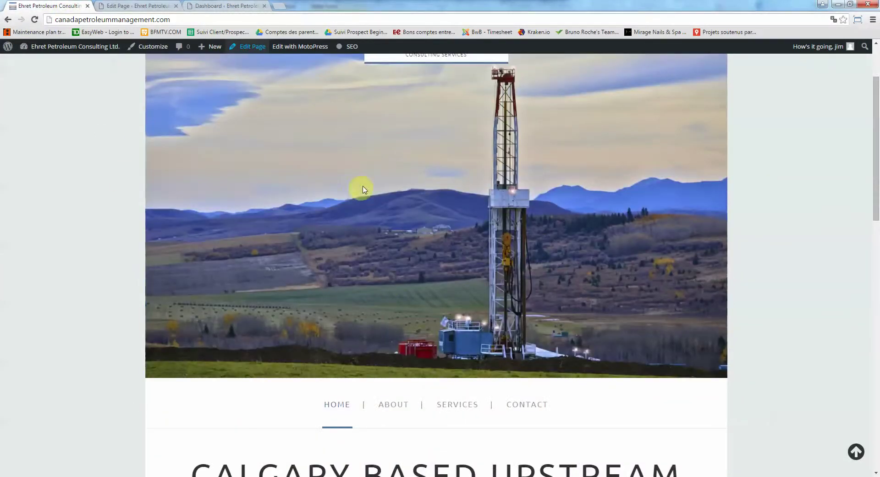
scroll(97, 55, up, 2)
click(133, 5)
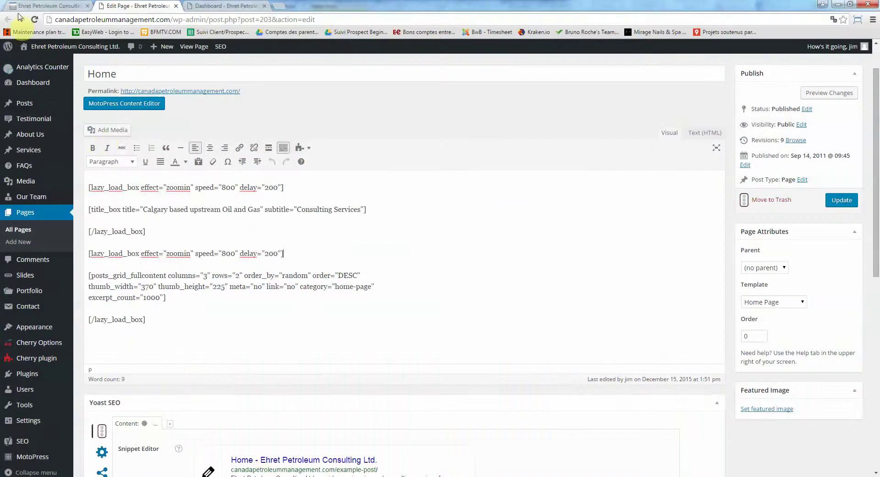
click(48, 4)
scroll(304, 262, down, 5)
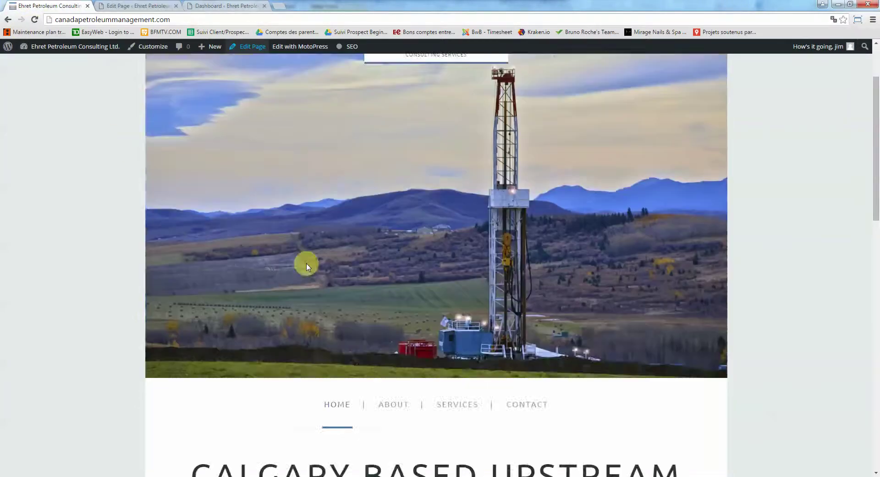
scroll(304, 264, down, 3)
scroll(467, 284, down, 3)
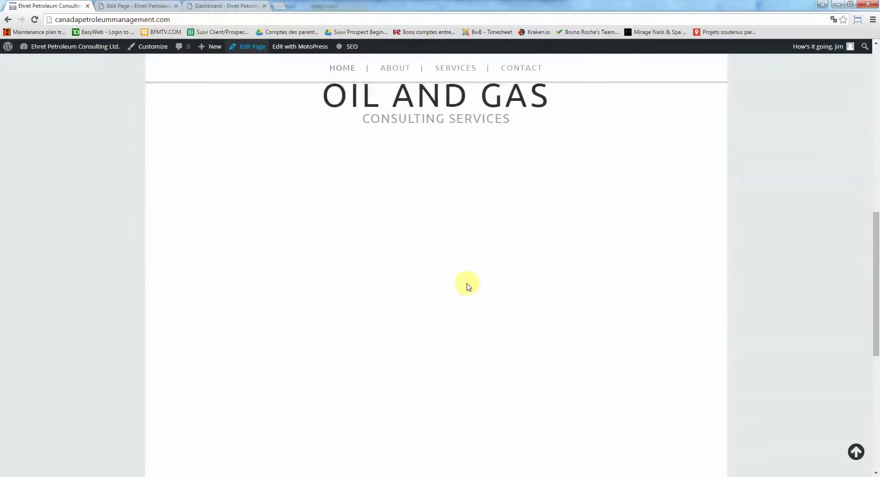
scroll(467, 284, down, 2)
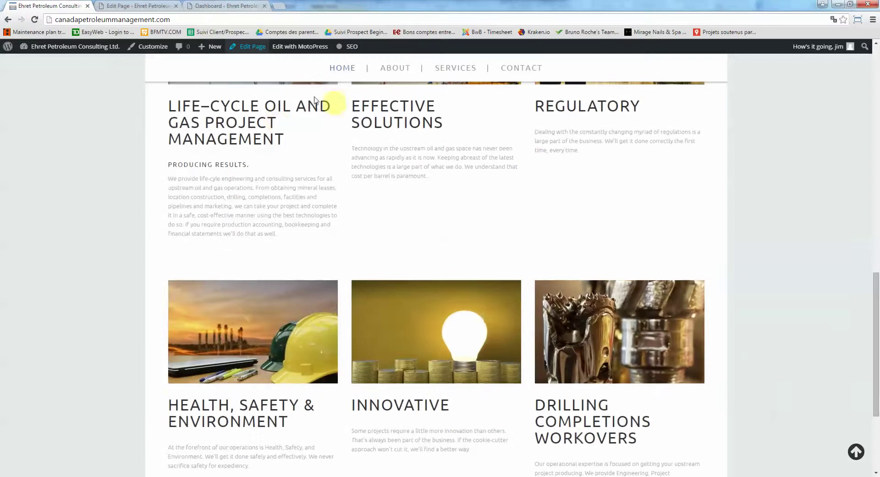
scroll(388, 266, up, 2)
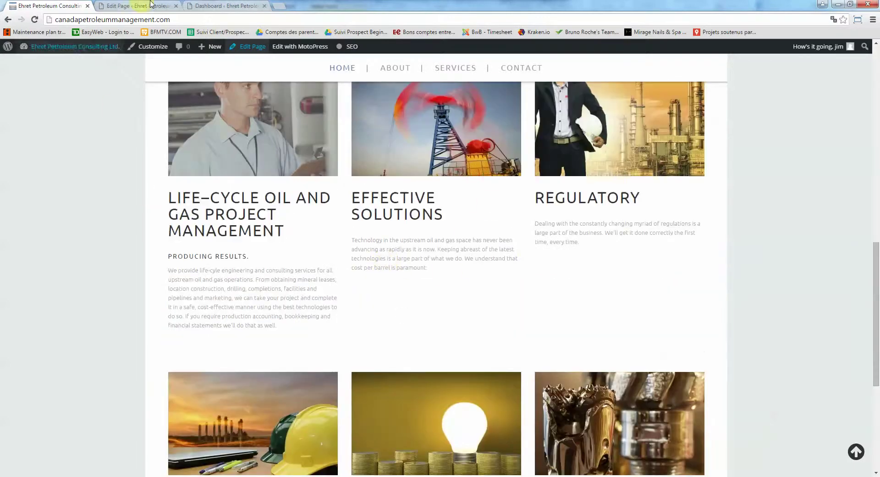
key(ctrl+Tab)
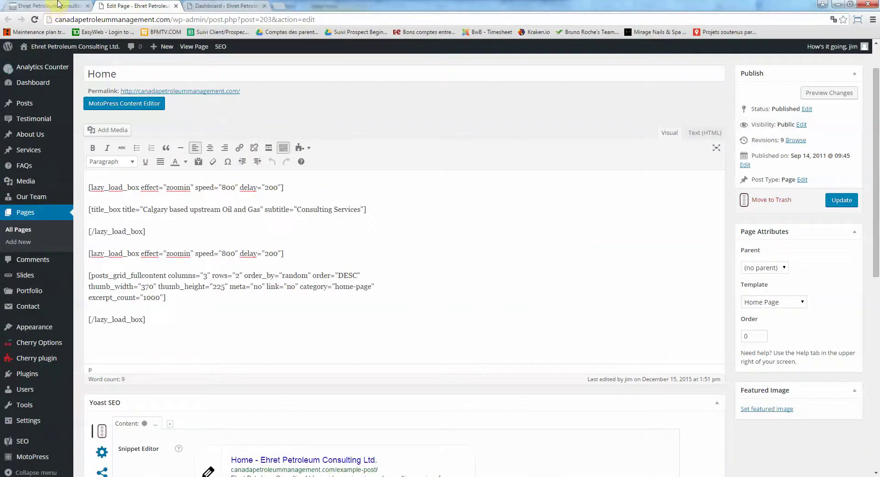
click(48, 5)
scroll(419, 309, up, 4)
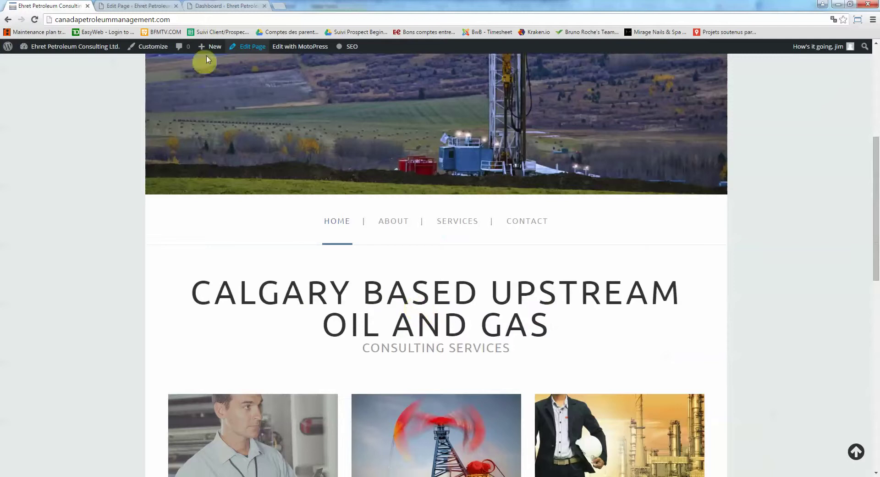
Find the title 'Calgary based upstream Oil and Gas' and subtitle 'Consulting Services' in title_box
drag(203, 298, 546, 323)
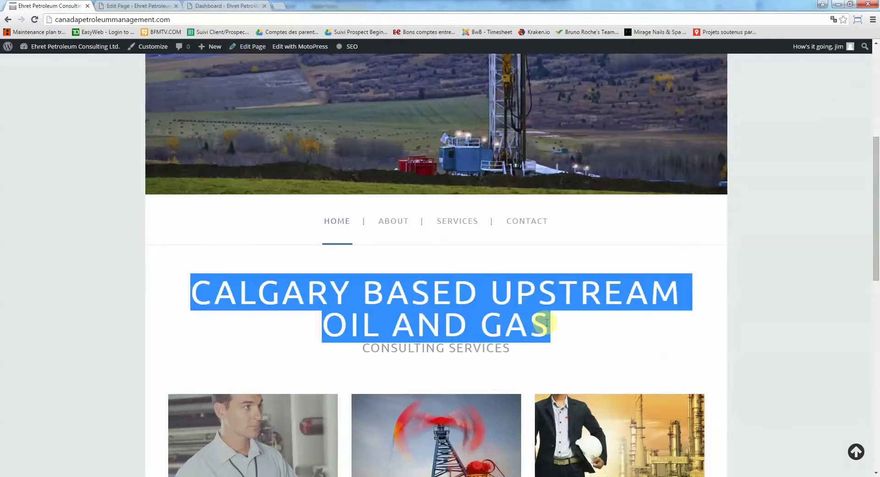
click(123, 4)
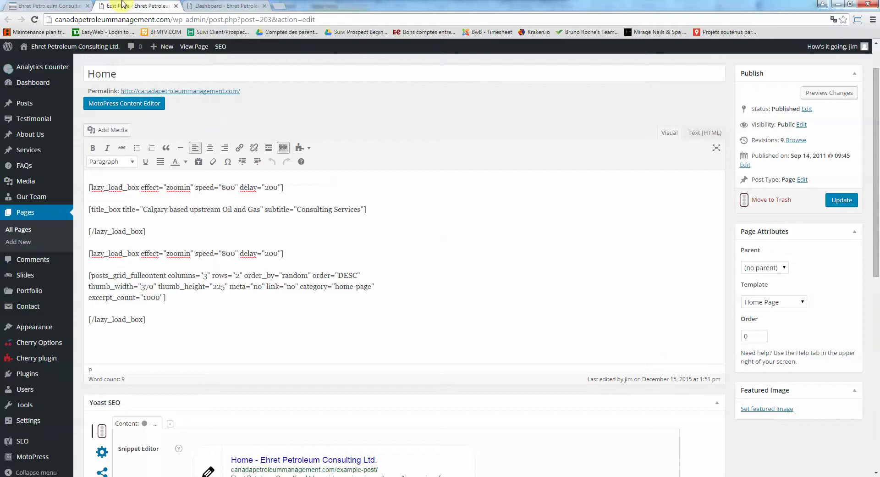
click(232, 209)
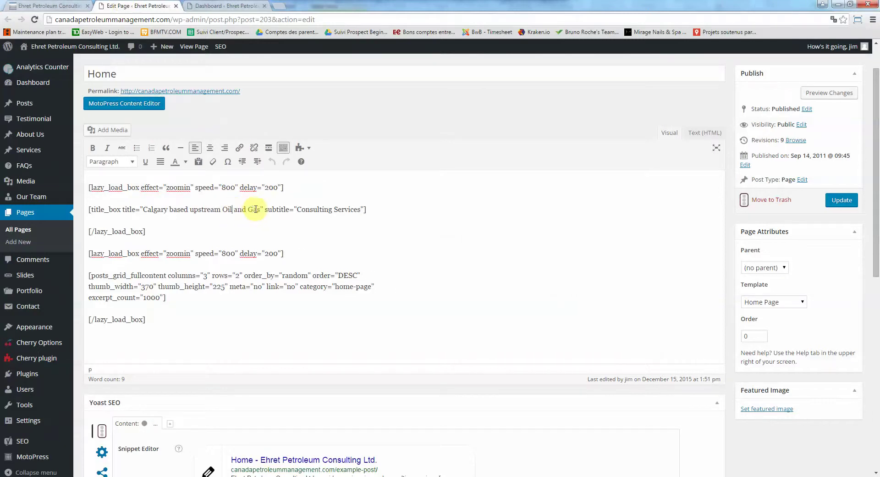
drag(261, 212, 145, 210)
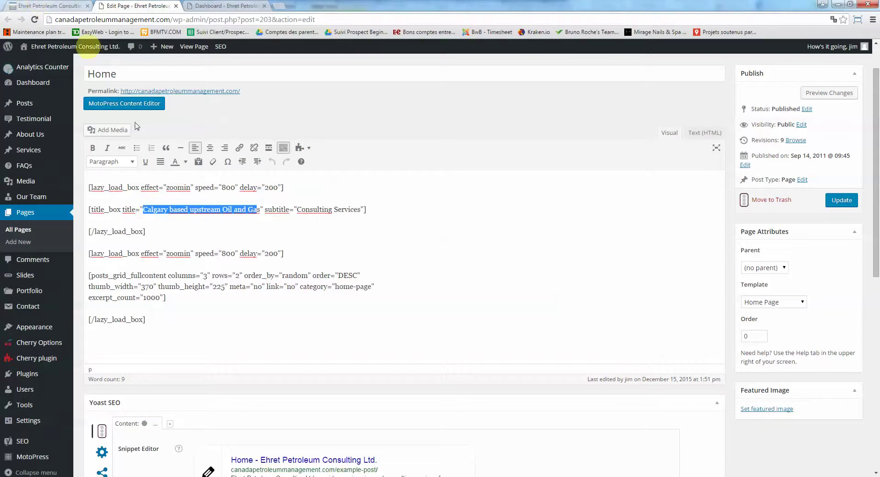
click(194, 209)
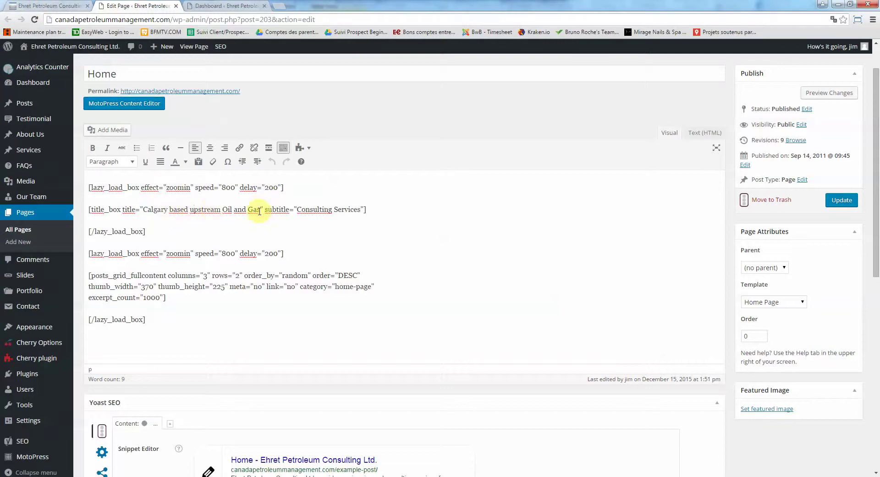
drag(260, 210, 143, 209)
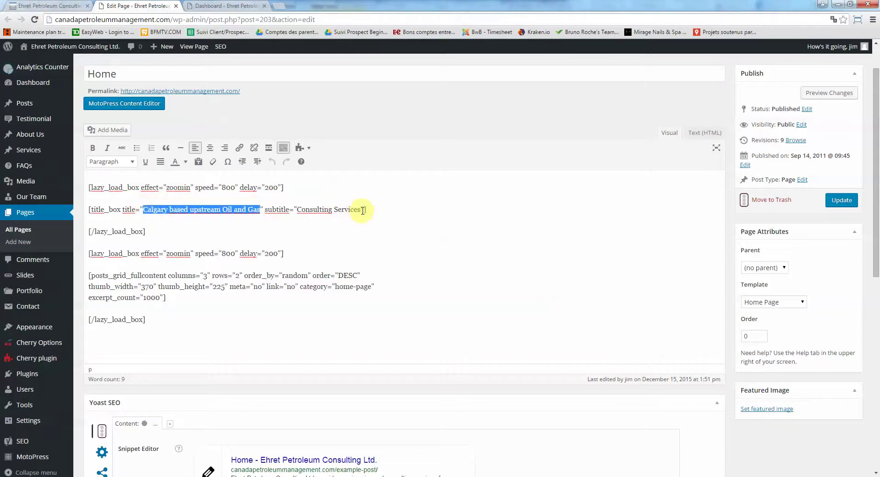
drag(360, 209, 296, 209)
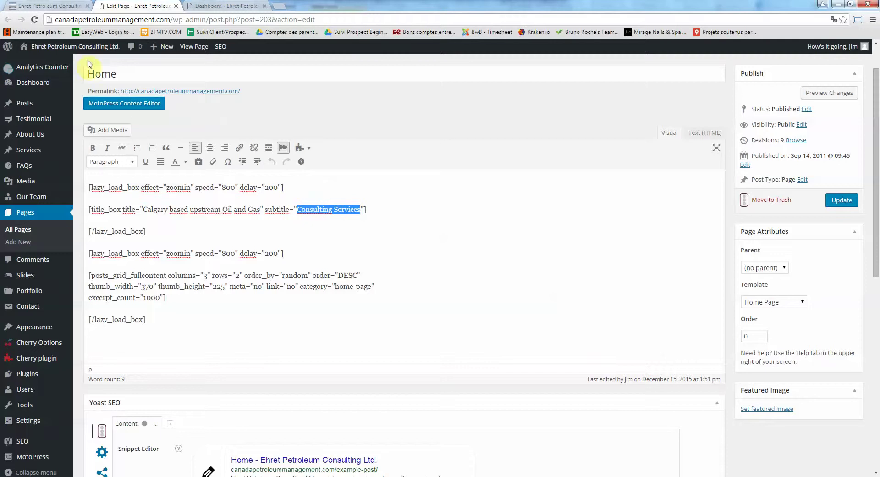
Compare the live page's Consulting Services subtitle with the editor's shortcode
click(52, 4)
drag(370, 347, 503, 348)
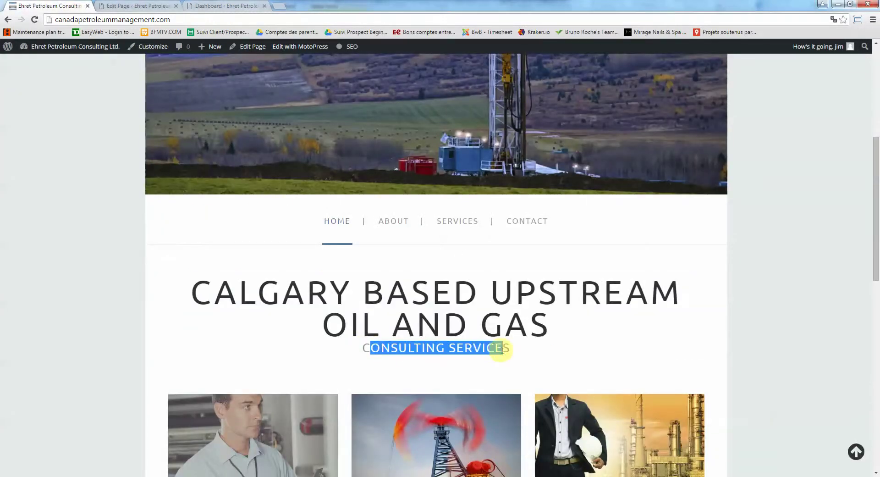
click(123, 6)
click(298, 233)
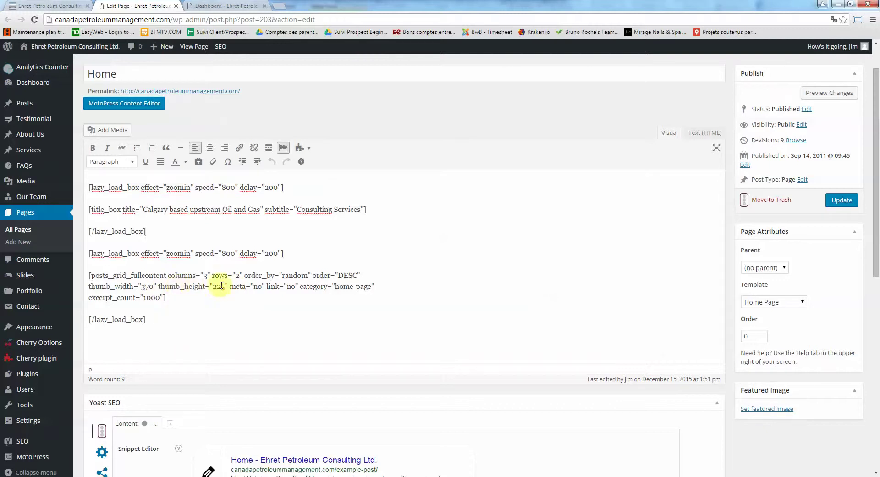
Check the editor's title text, then view the live homepage's logo and tagline from the top
scroll(200, 276, up, 1)
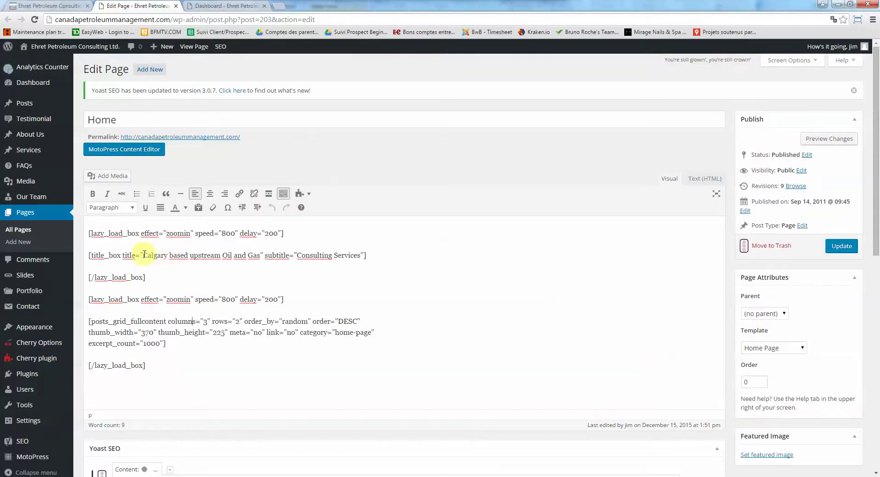
drag(142, 254, 251, 255)
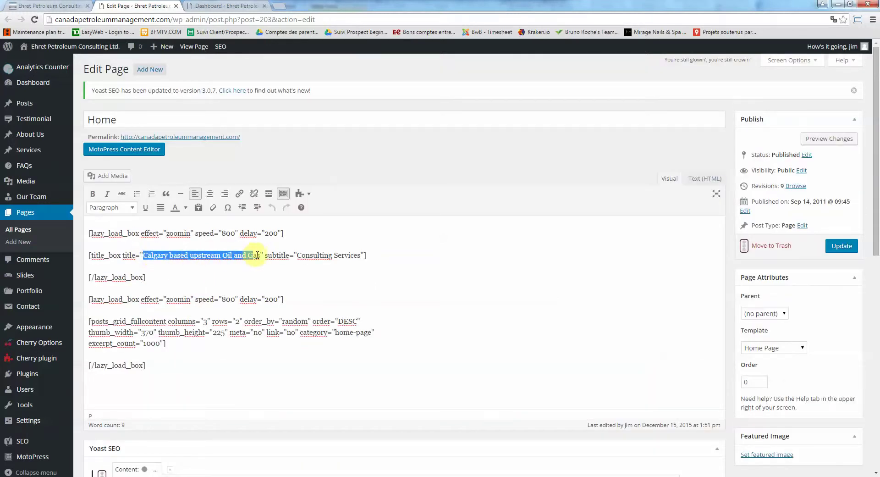
click(170, 255)
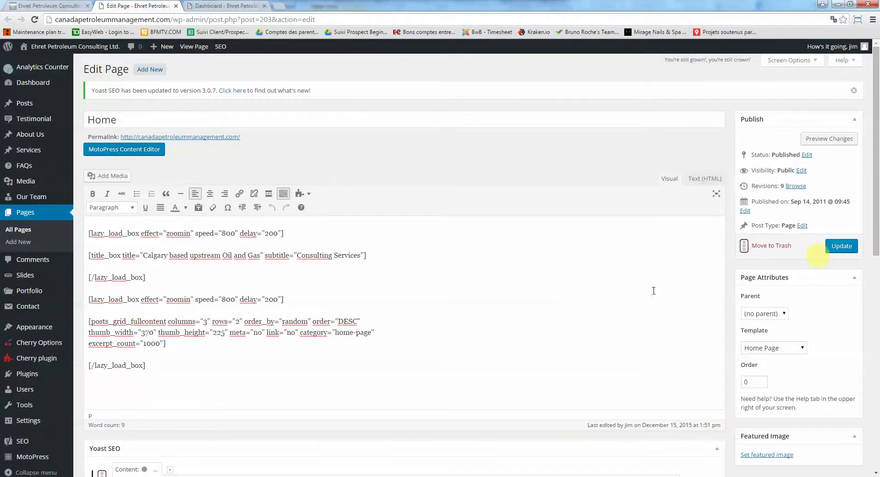
click(48, 6)
scroll(289, 256, up, 6)
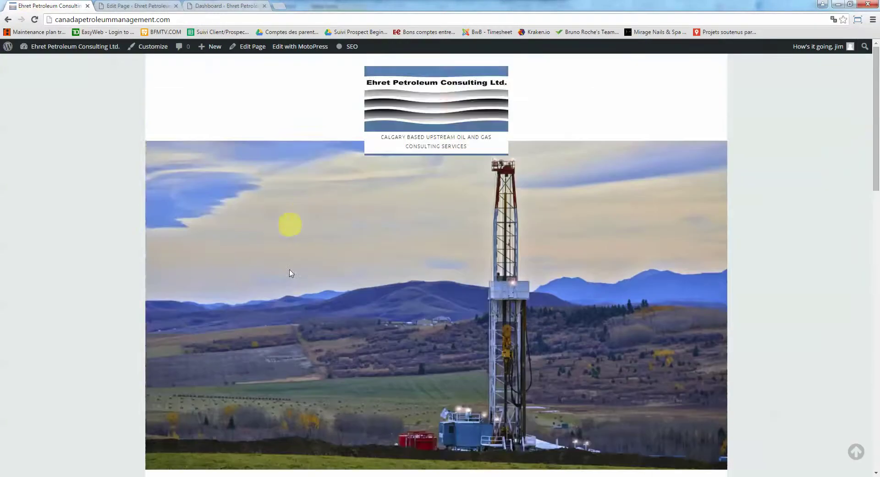
scroll(371, 305, down, 1)
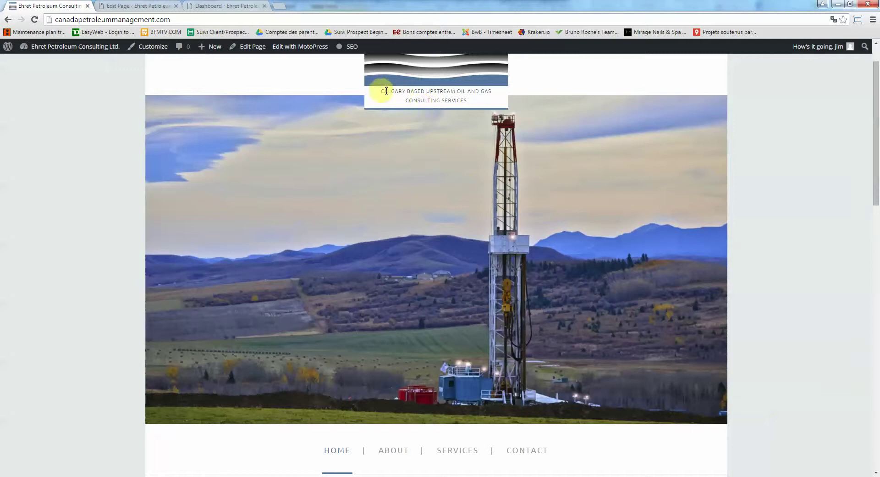
Note the logo tagline on the live homepage and open Settings > General
drag(386, 91, 448, 109)
click(213, 94)
click(144, 5)
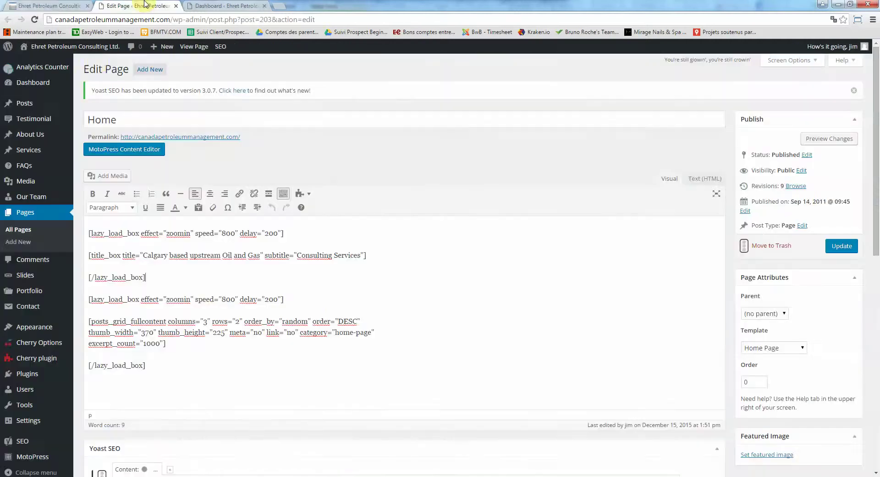
scroll(69, 197, down, 2)
mouse_move(49, 412)
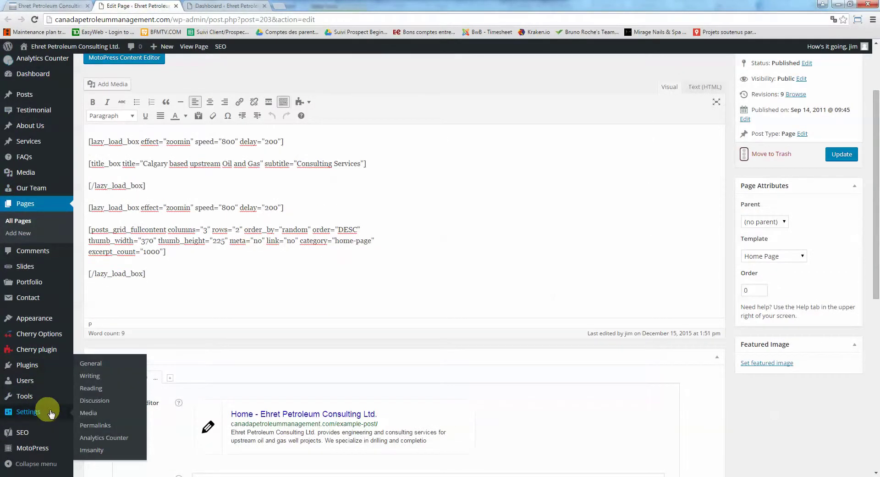
click(103, 364)
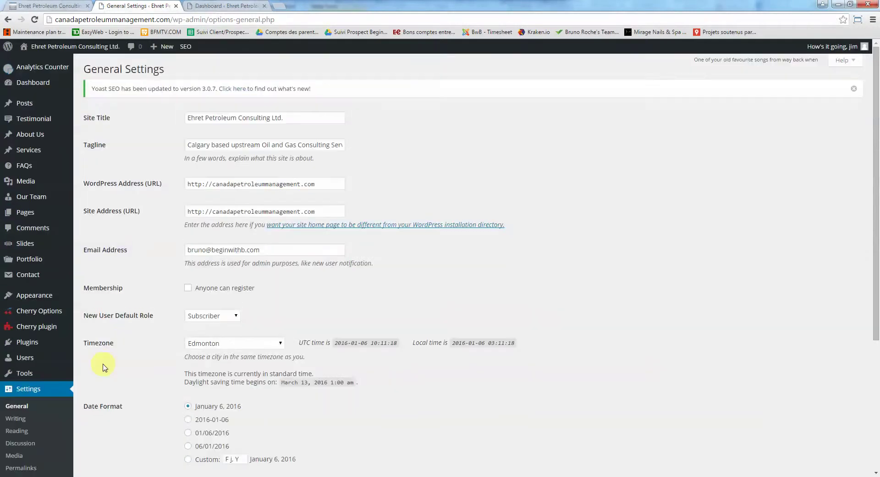
Compare the Tagline 'Calgary based upstream Oil and Gas Consulting Services' with the homepage, then open Slides
drag(314, 144, 166, 140)
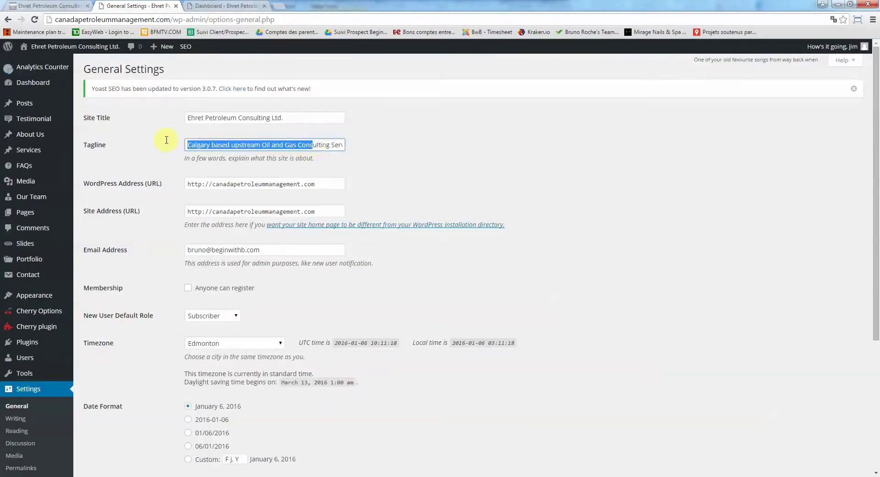
click(206, 146)
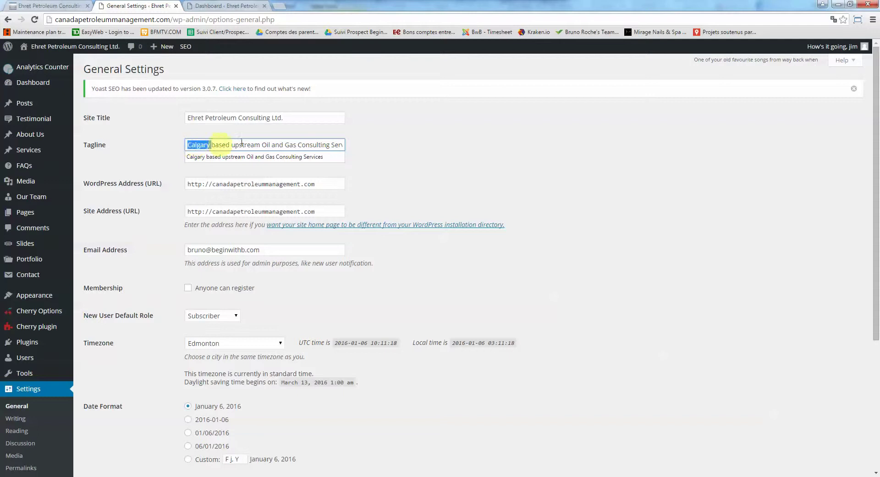
drag(242, 142, 435, 143)
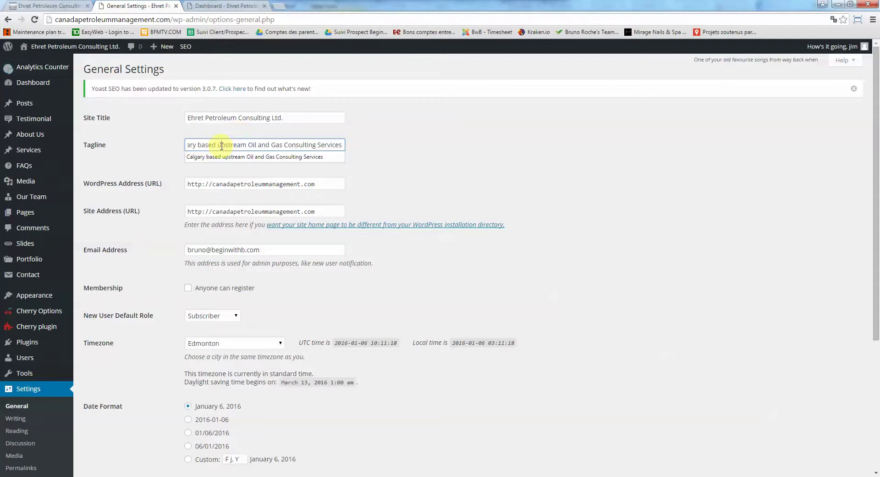
click(50, 6)
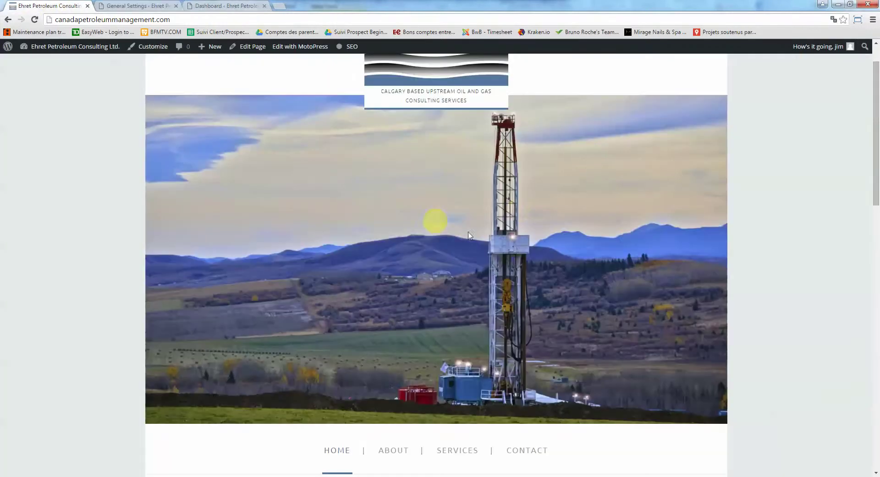
click(139, 5)
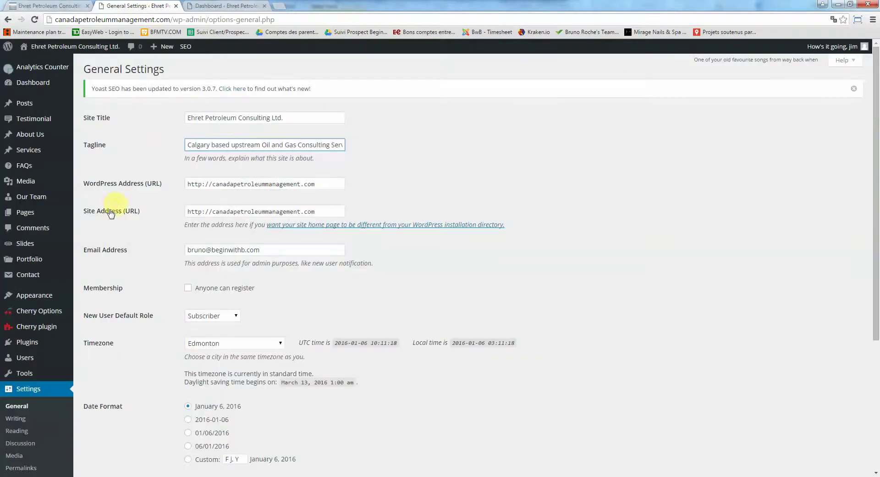
click(35, 244)
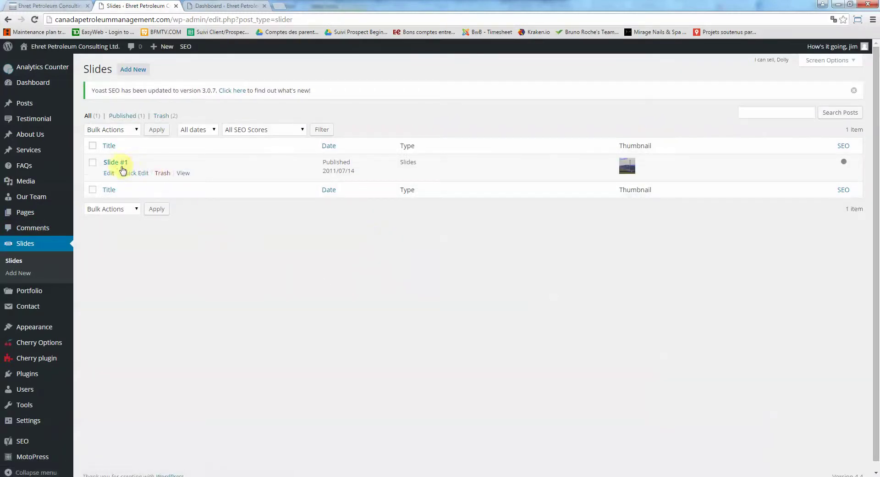
Browse Slide #1's featured-image chooser, leaving the drilling-rig photo unchanged
click(120, 165)
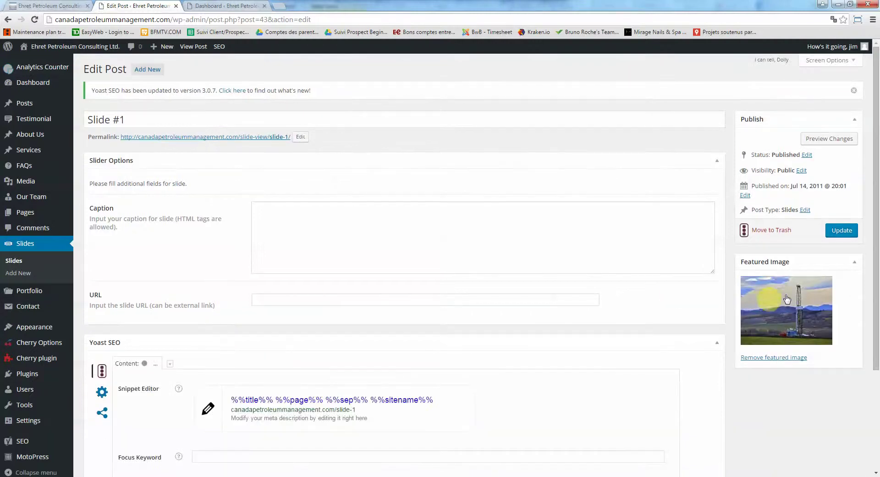
click(761, 314)
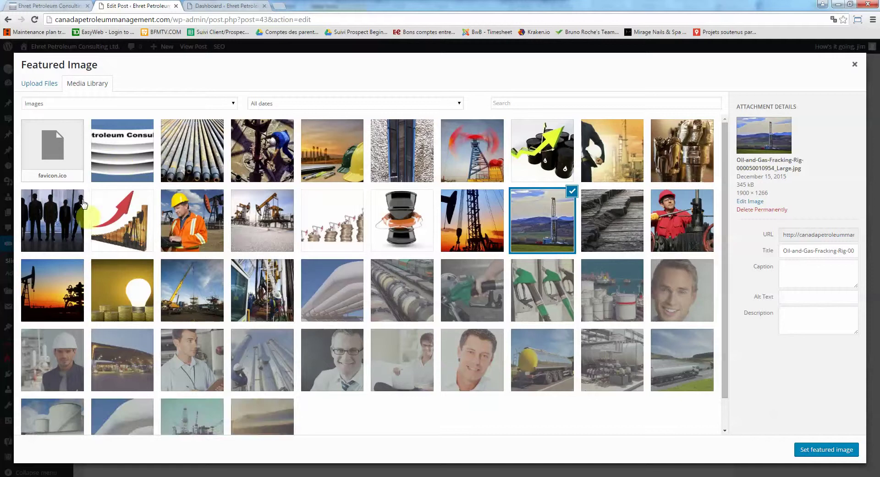
click(47, 84)
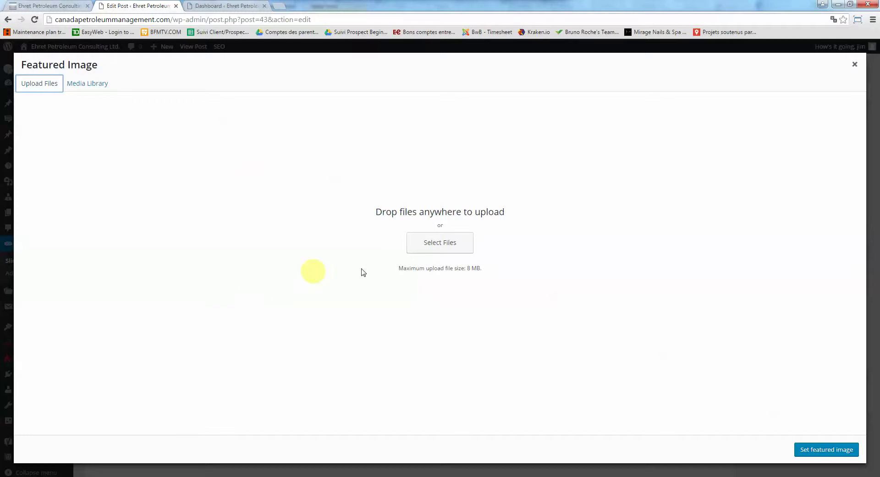
click(90, 88)
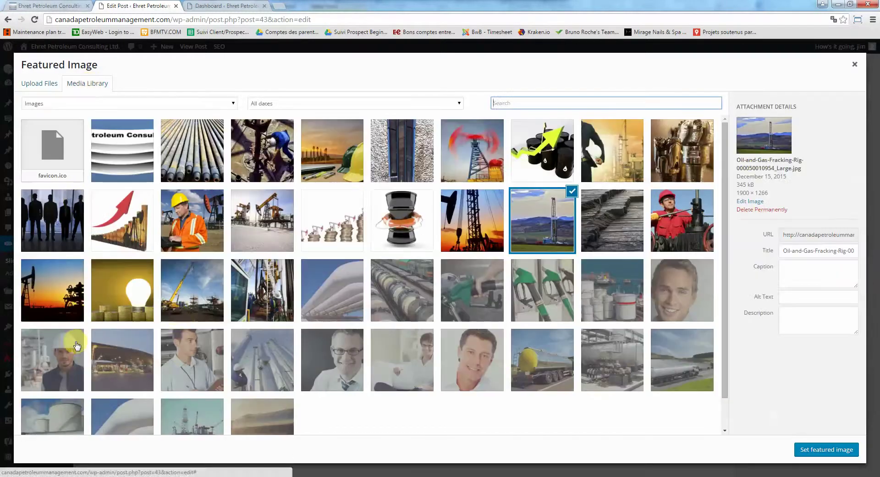
click(133, 156)
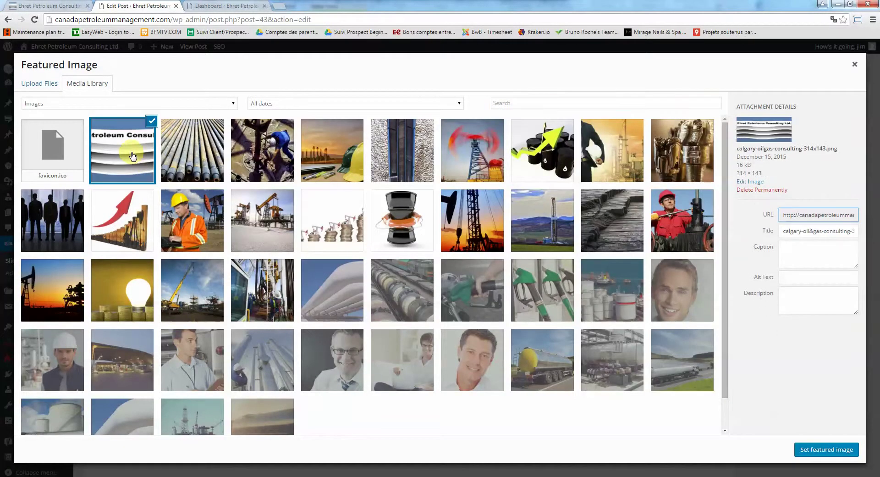
click(177, 160)
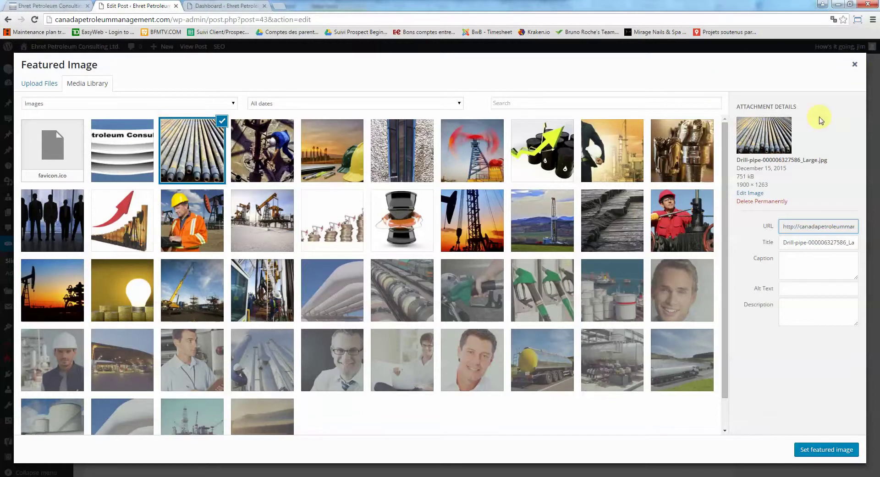
click(854, 65)
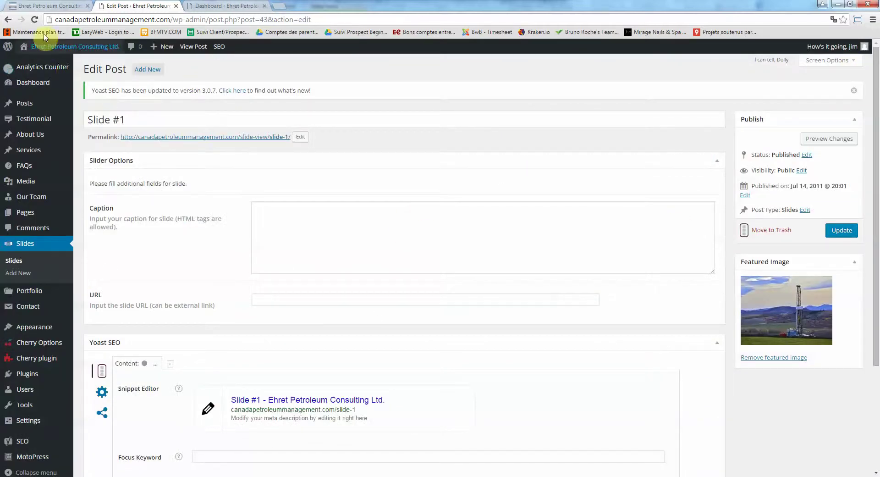
click(44, 6)
scroll(401, 247, down, 12)
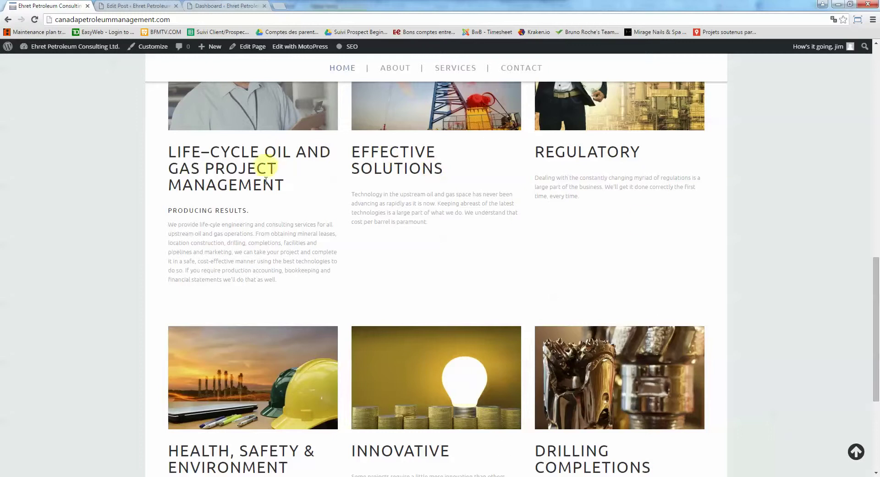
scroll(357, 215, up, 3)
scroll(373, 221, down, 5)
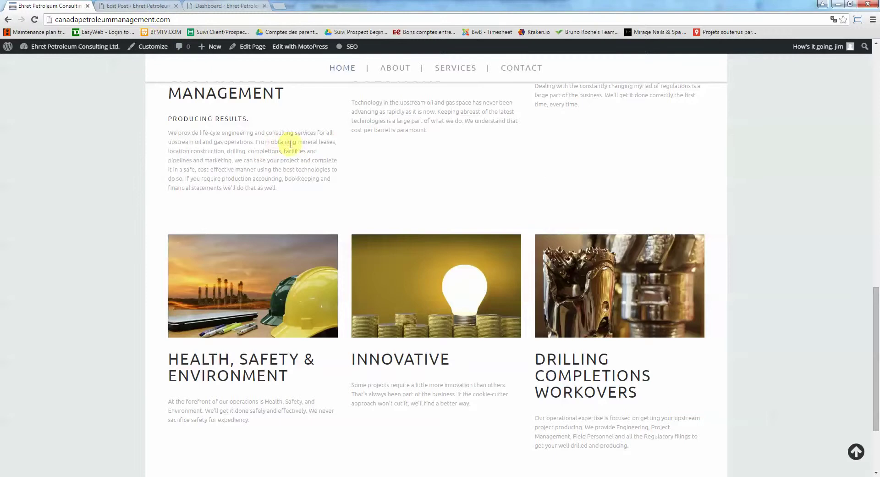
click(146, 5)
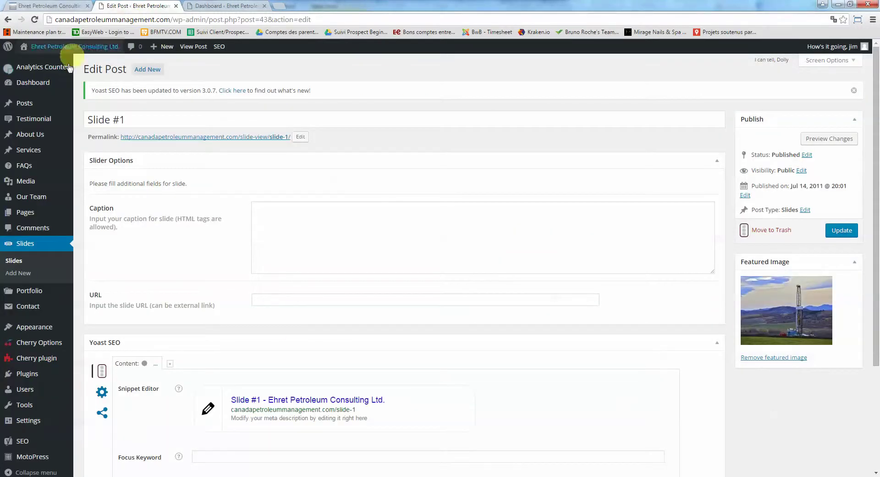
mouse_move(38, 152)
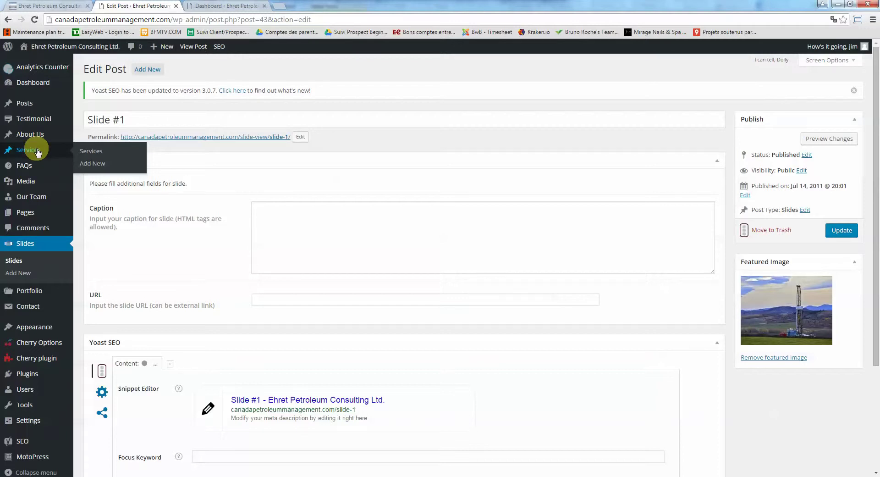
click(32, 104)
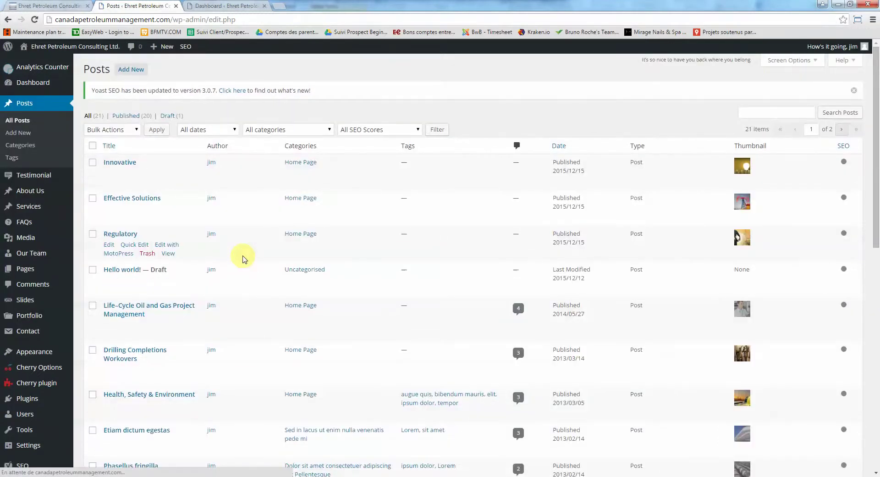
Filter the posts list to the Home Page category
scroll(267, 261, down, 1)
scroll(267, 258, up, 2)
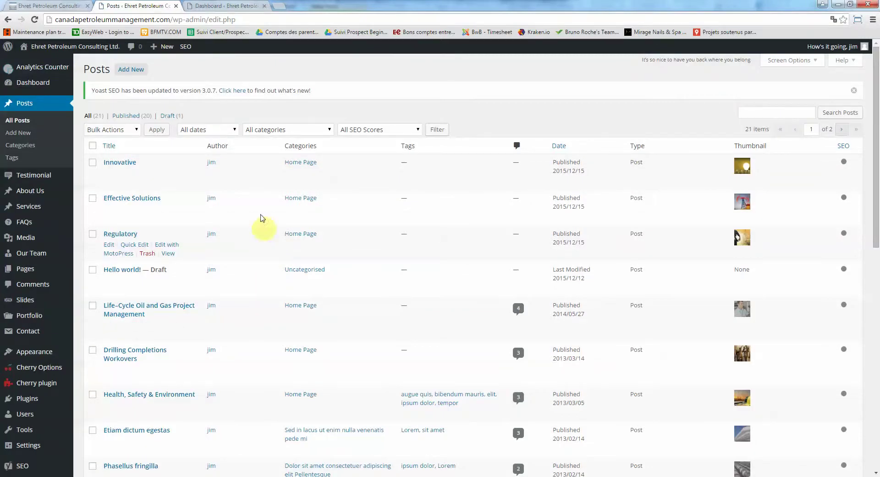
click(296, 129)
click(282, 186)
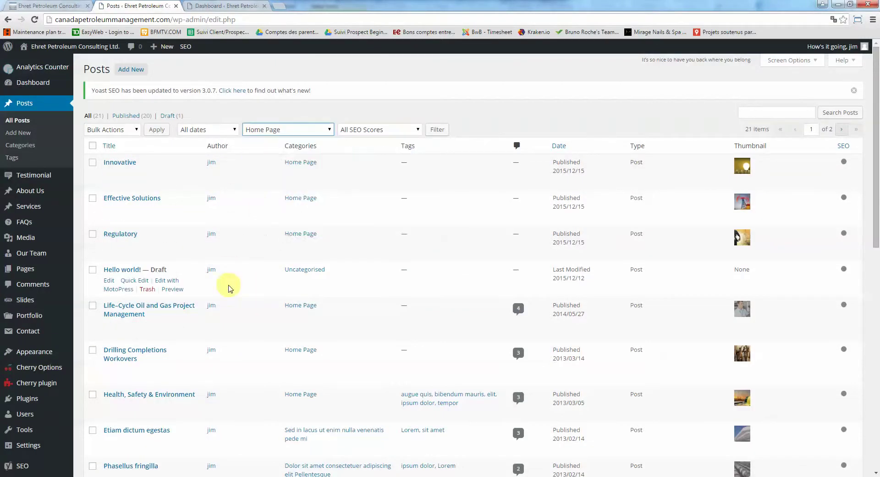
click(436, 130)
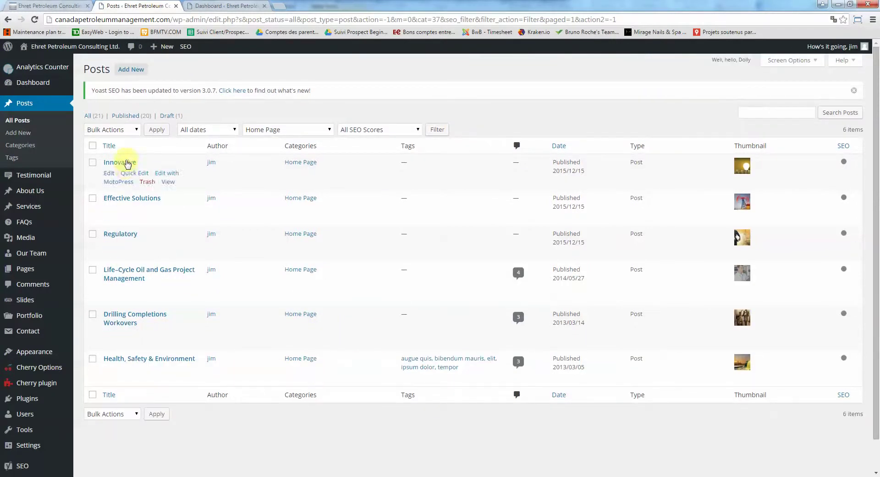
Compare the six Home Page posts with the live homepage
click(46, 5)
scroll(320, 183, up, 2)
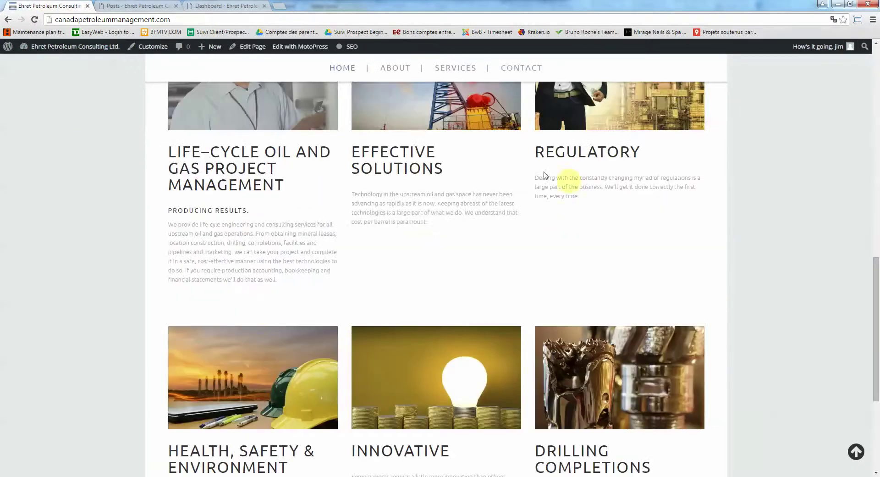
scroll(380, 181, down, 1)
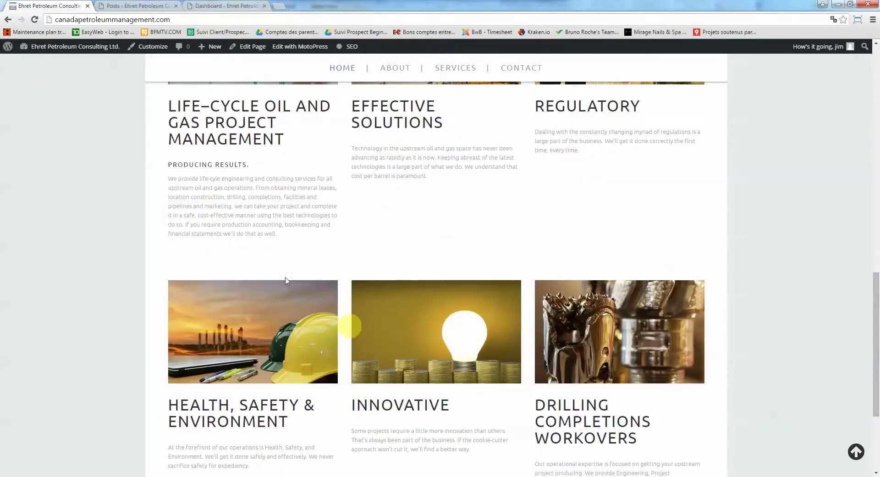
click(135, 5)
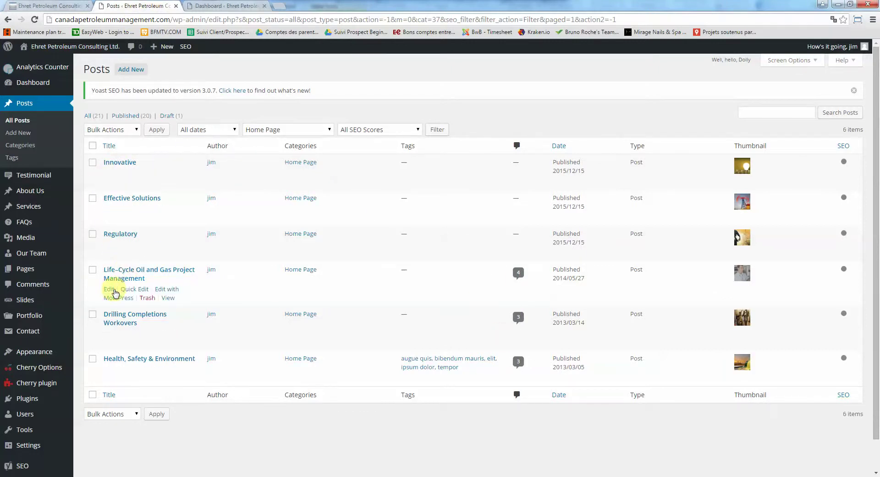
Open the Life-Cycle Oil and Gas post and compare its paragraph with the live homepage
click(110, 289)
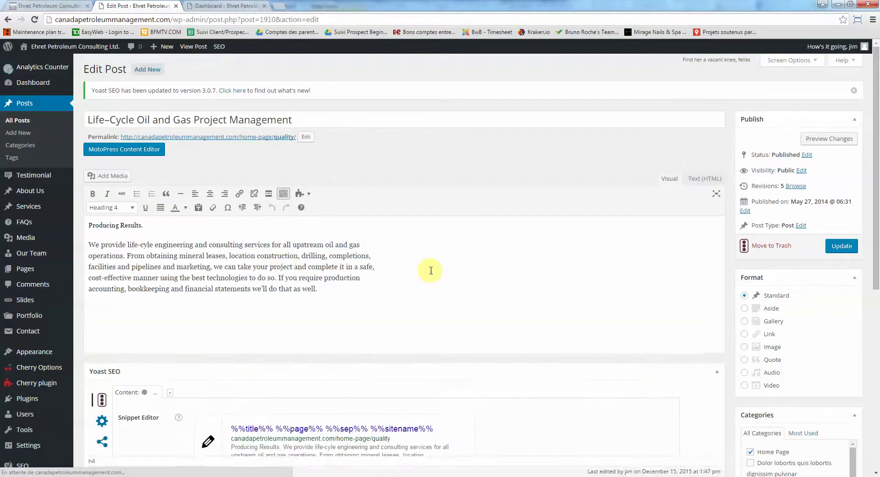
drag(101, 254, 216, 255)
click(270, 290)
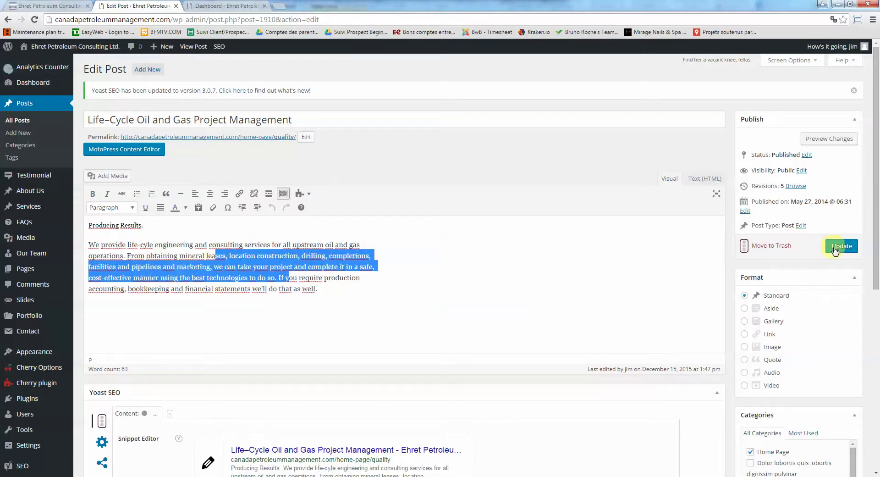
click(55, 7)
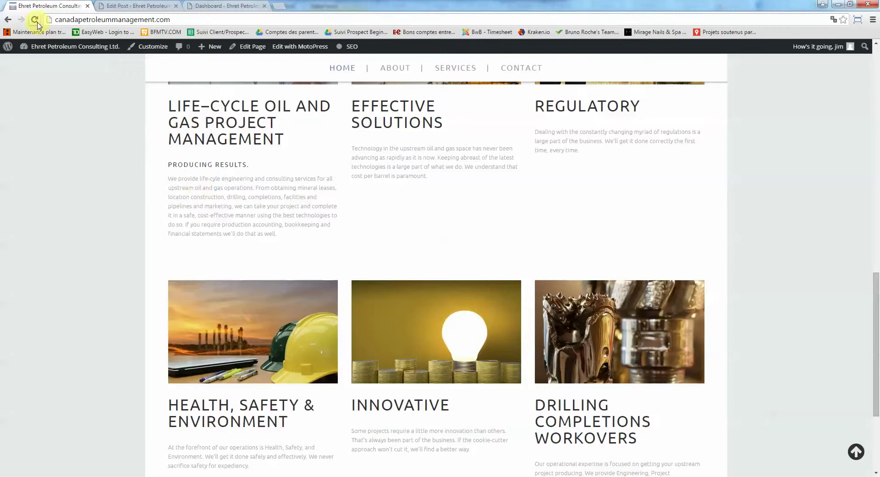
click(138, 6)
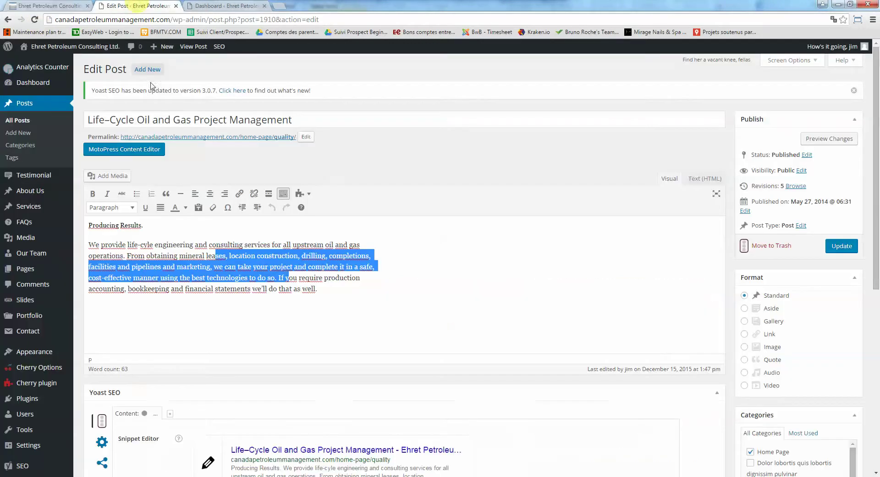
click(211, 269)
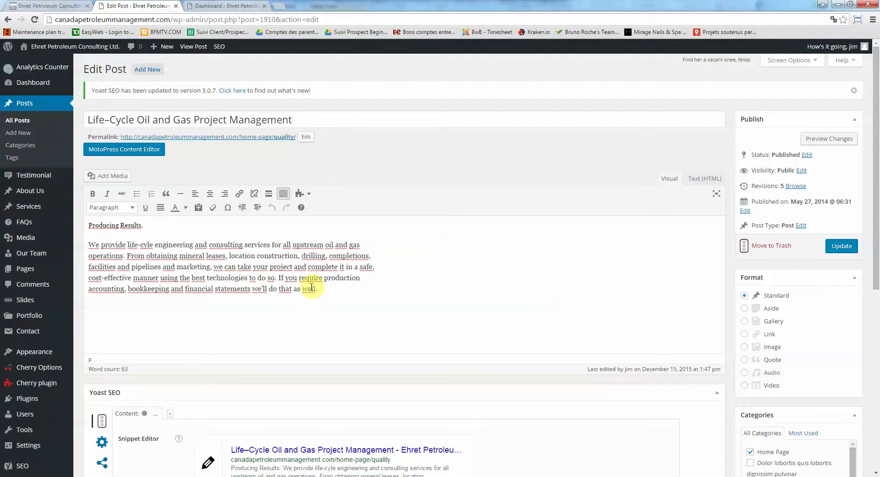
Review the post's paragraph text, then return to the full list of 21 posts
drag(319, 291, 206, 274)
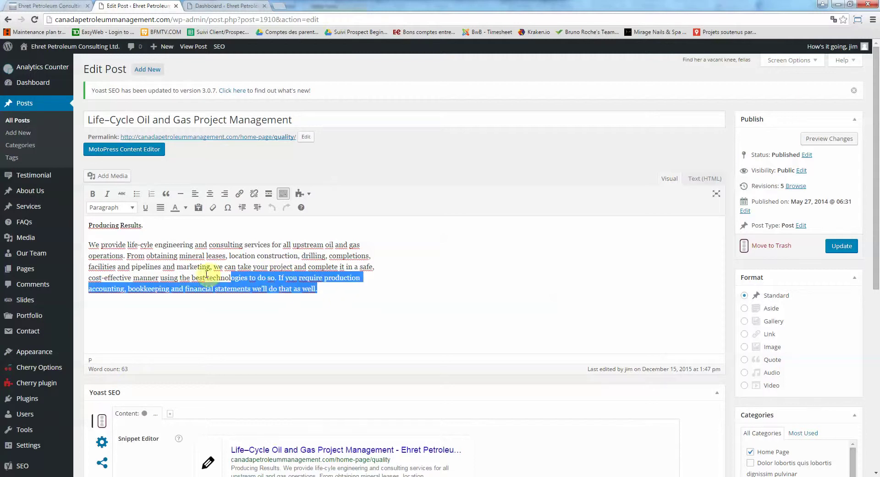
click(187, 270)
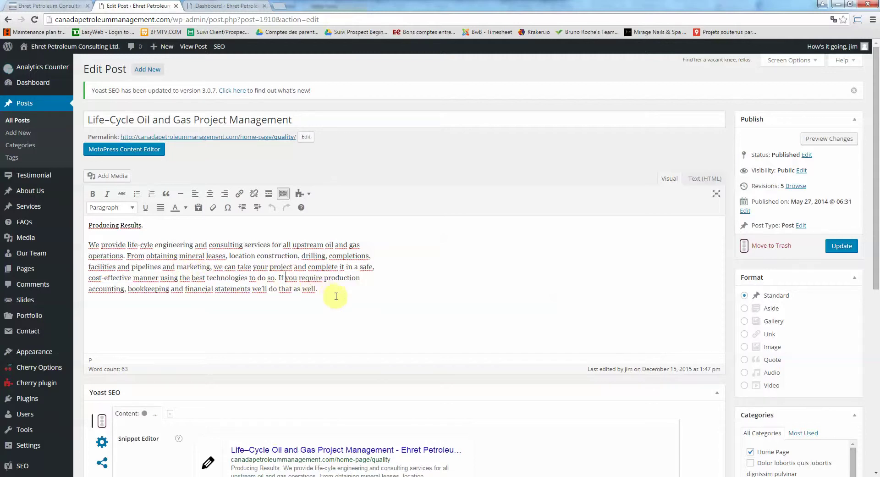
drag(318, 290, 100, 244)
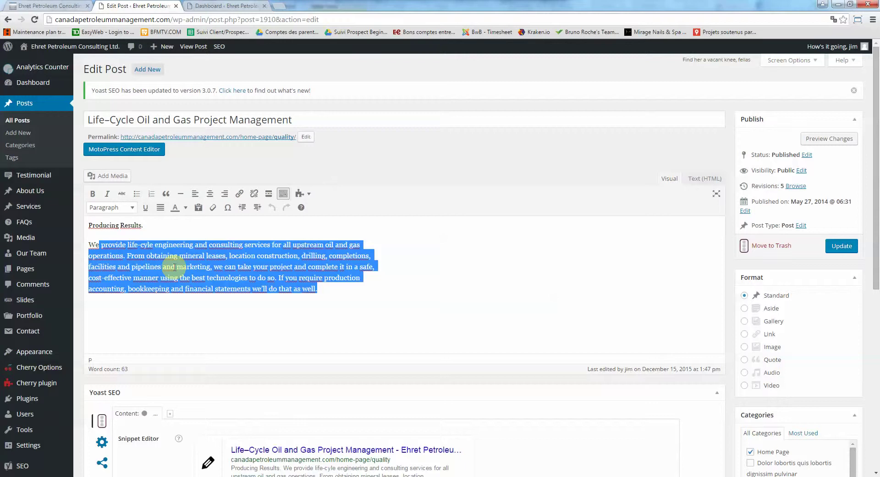
click(174, 267)
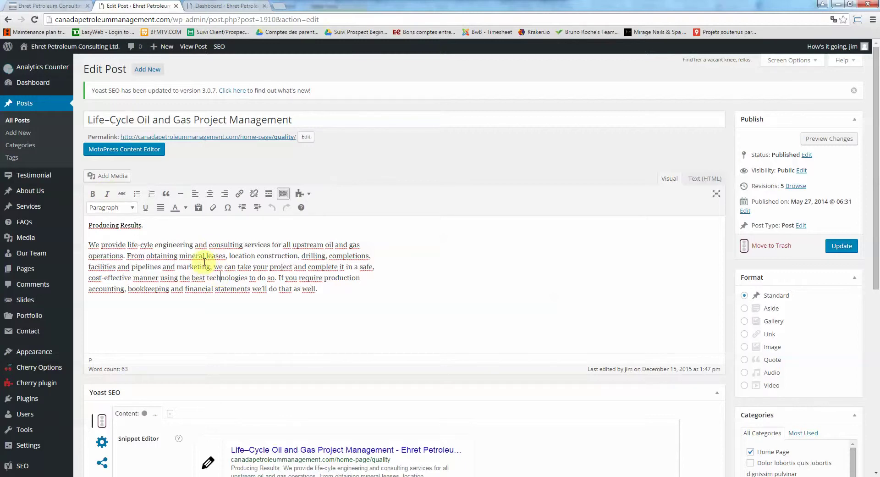
click(26, 106)
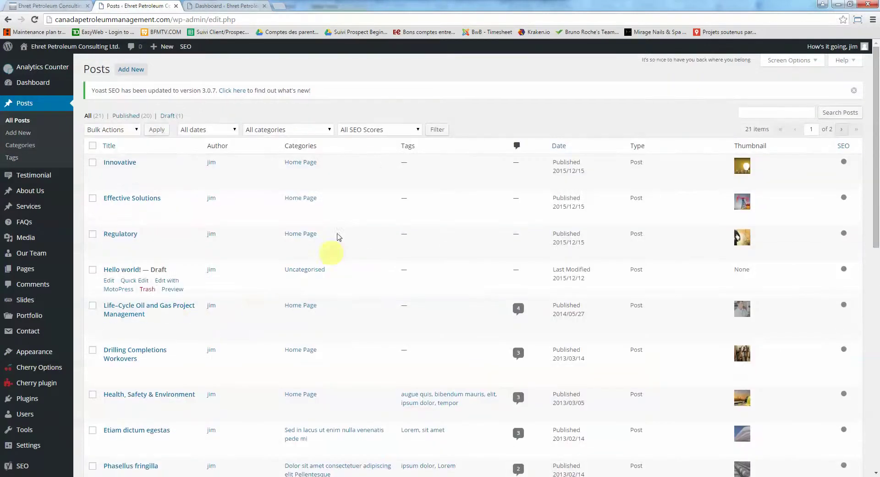
Filter the posts list to the Home Page category again
click(290, 130)
click(293, 184)
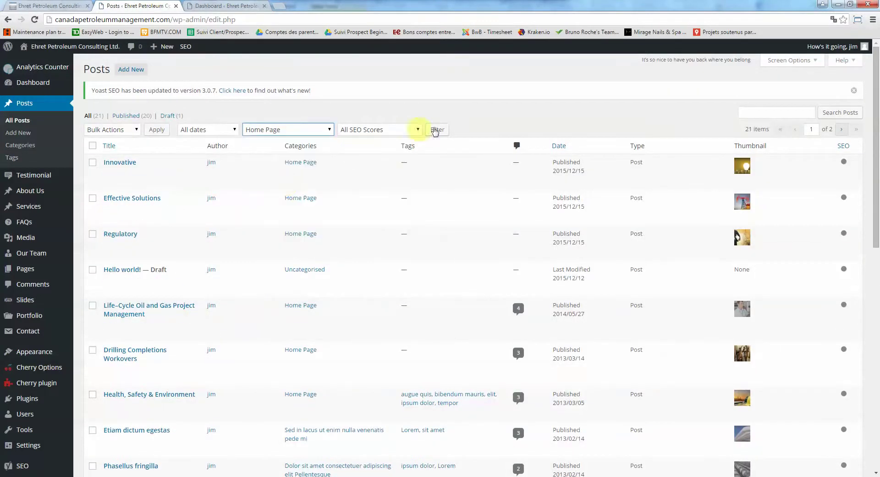
click(435, 131)
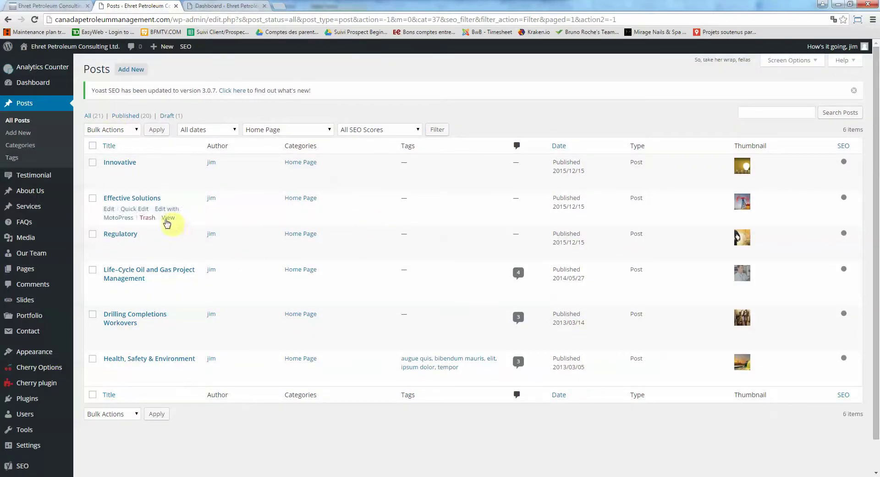
Visit the live site's About page and review its About Us and What We Do sections
click(44, 5)
scroll(13, 257, down, 3)
scroll(39, 257, up, 10)
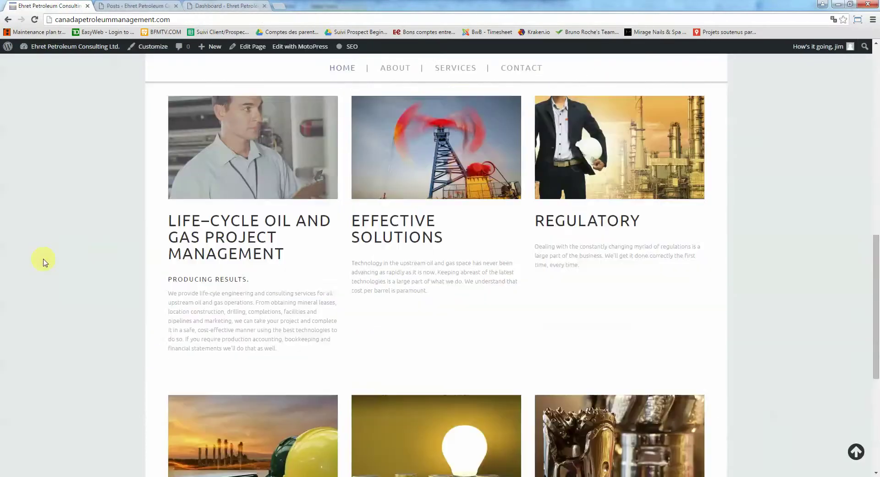
click(399, 153)
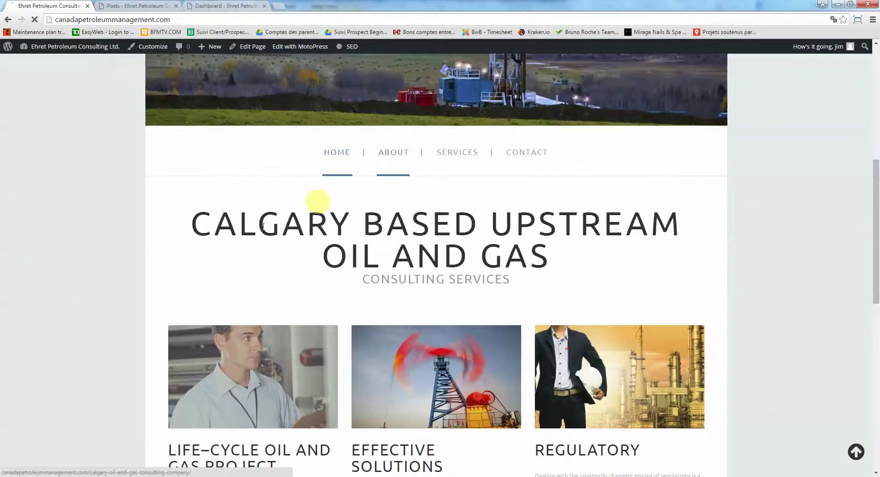
scroll(138, 268, down, 7)
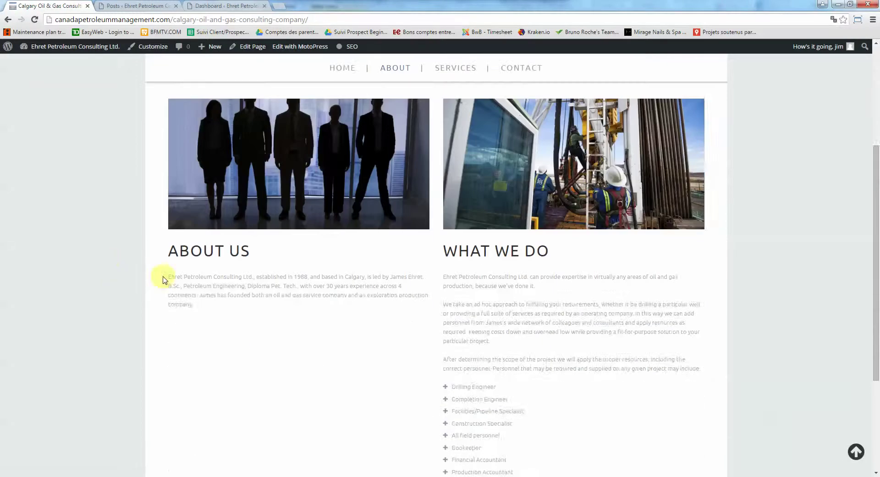
scroll(426, 293, up, 5)
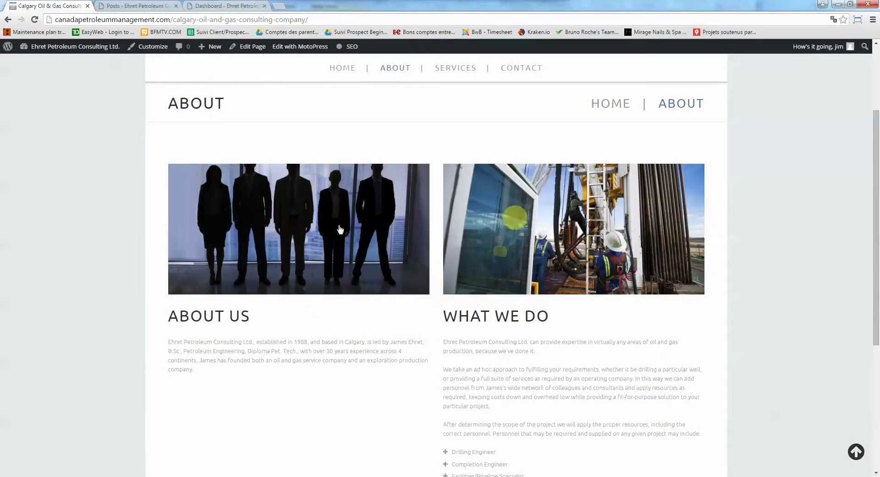
scroll(535, 278, up, 3)
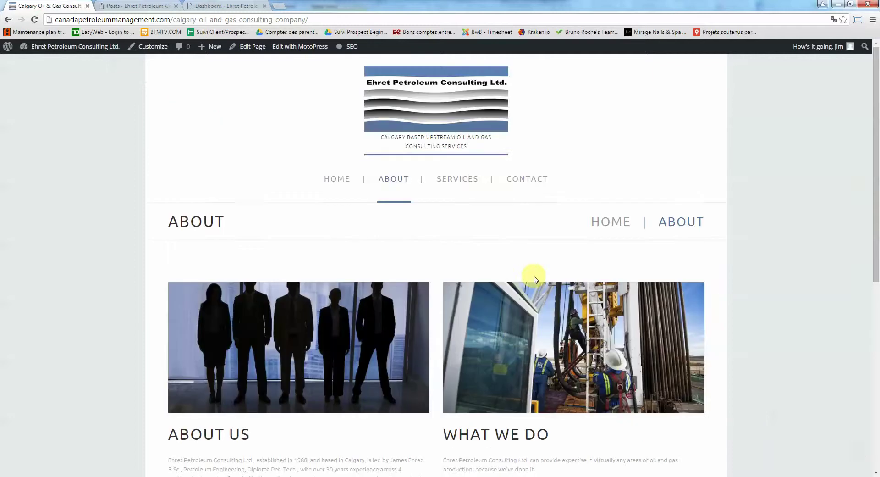
Open the About page editor in a new tab and show the About Us entries list
right_click(257, 49)
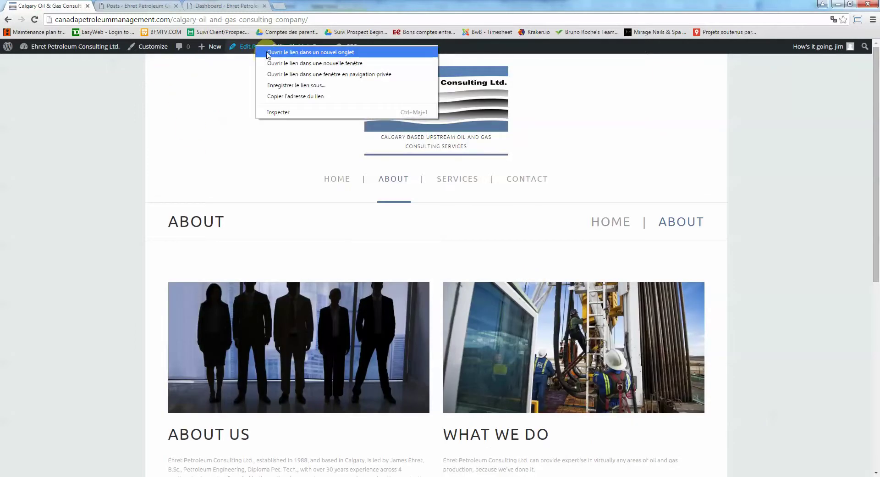
click(187, 89)
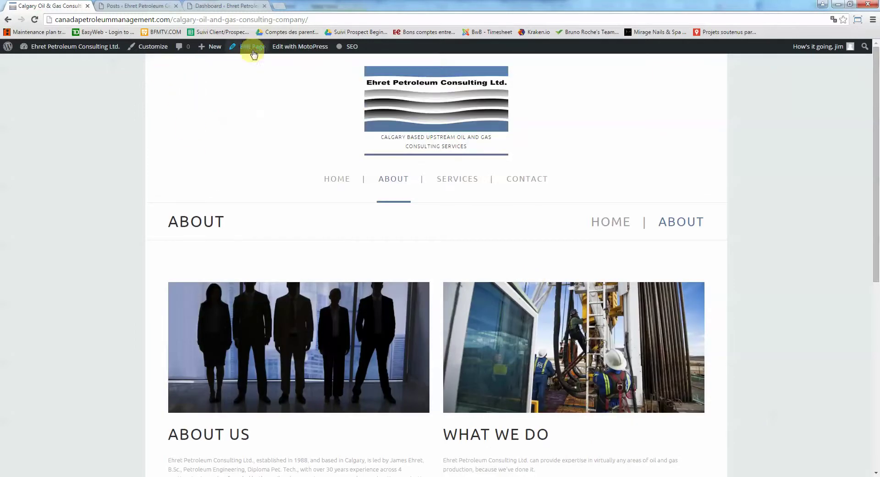
right_click(253, 51)
click(264, 57)
click(224, 5)
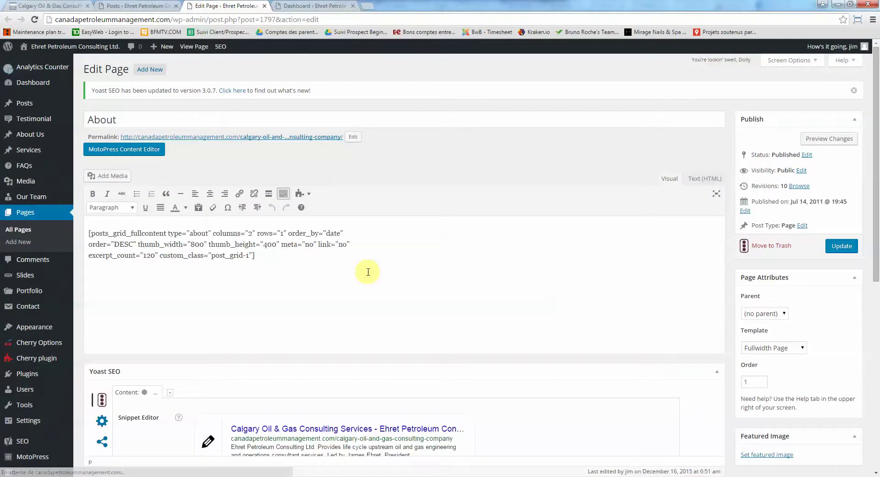
click(38, 140)
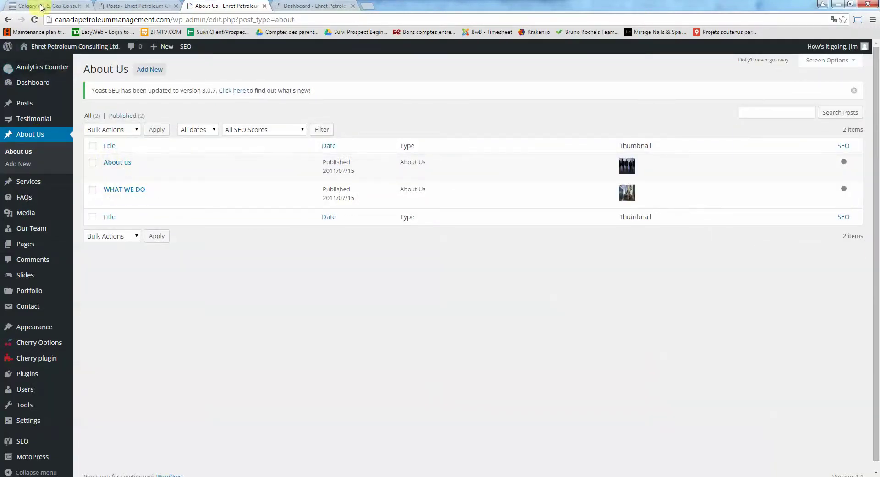
Look over the live site's About page
click(135, 5)
click(65, 4)
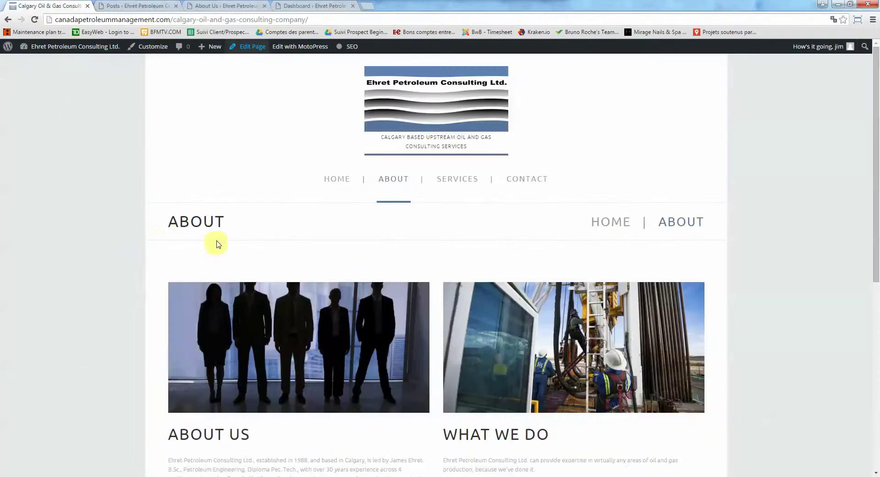
scroll(216, 243, down, 3)
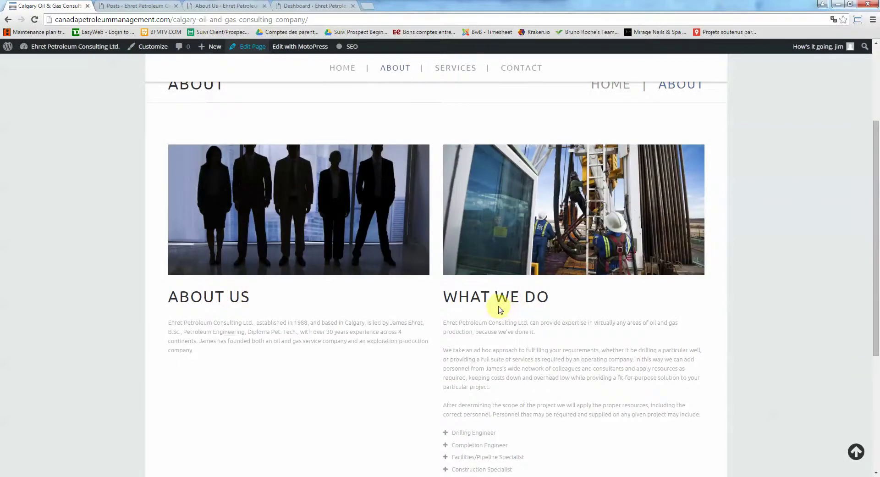
scroll(499, 310, down, 3)
scroll(498, 310, up, 2)
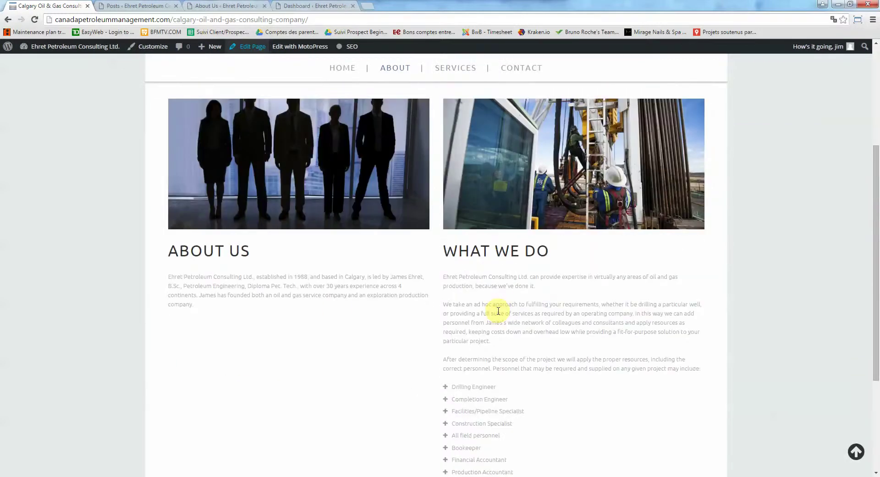
Open the About us entry for editing, then go back to the live About page
click(133, 6)
click(225, 6)
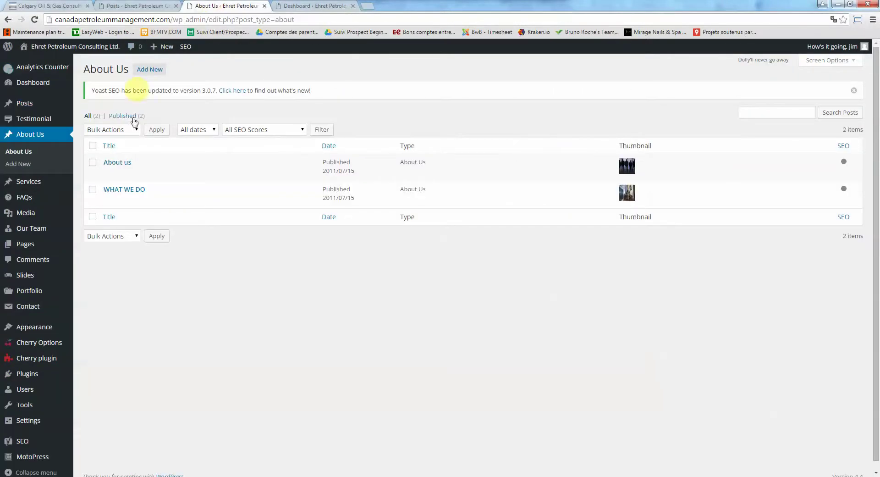
click(117, 162)
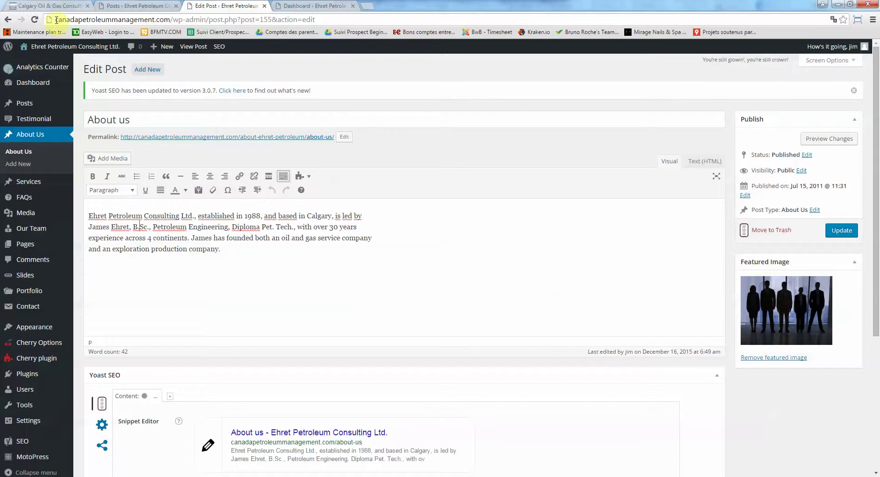
click(48, 5)
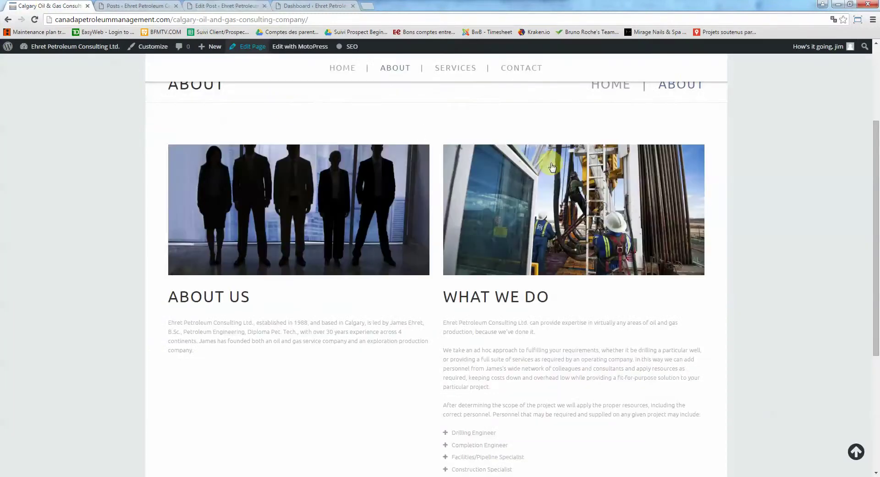
scroll(550, 169, up, 3)
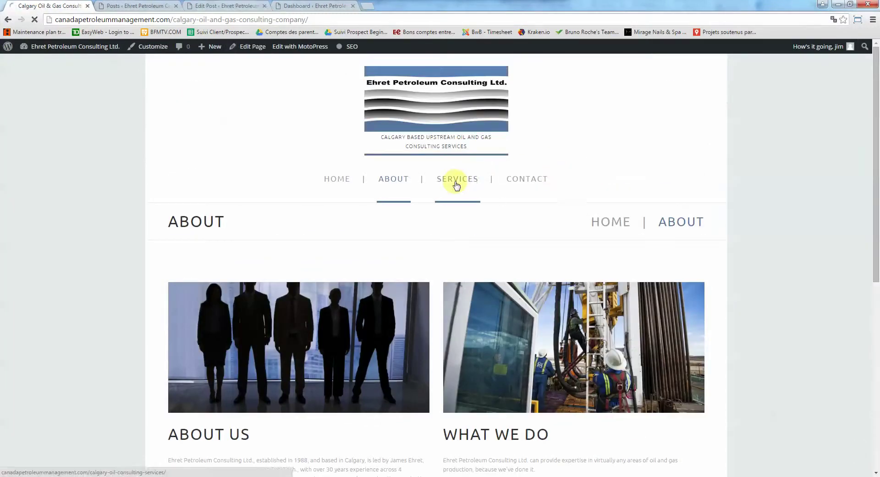
View the site's Services page and open the Services entries list in the admin
click(456, 183)
scroll(288, 196, down, 3)
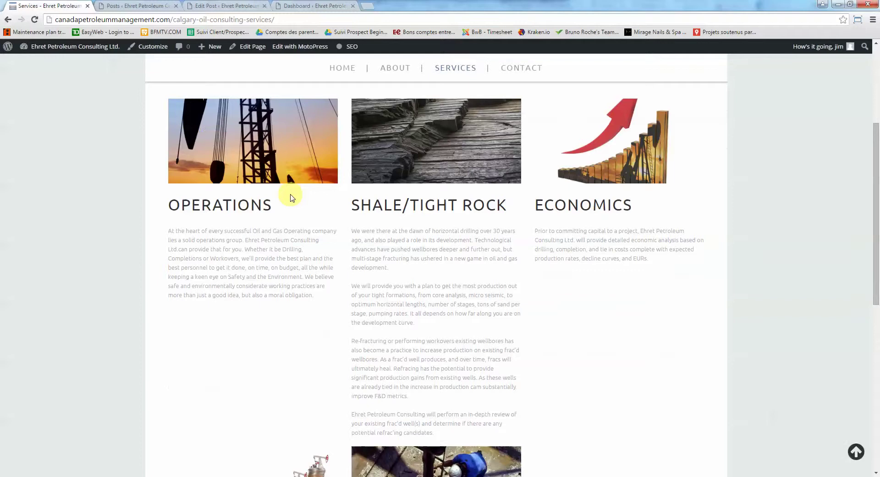
click(138, 5)
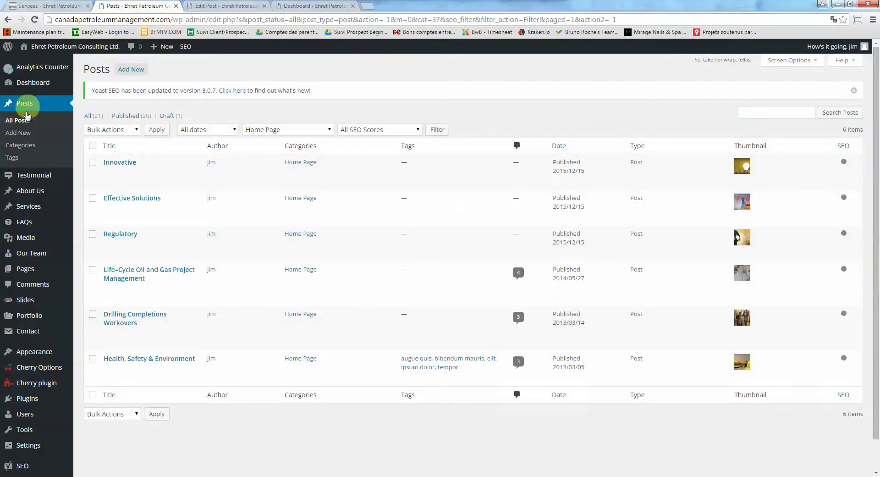
click(29, 208)
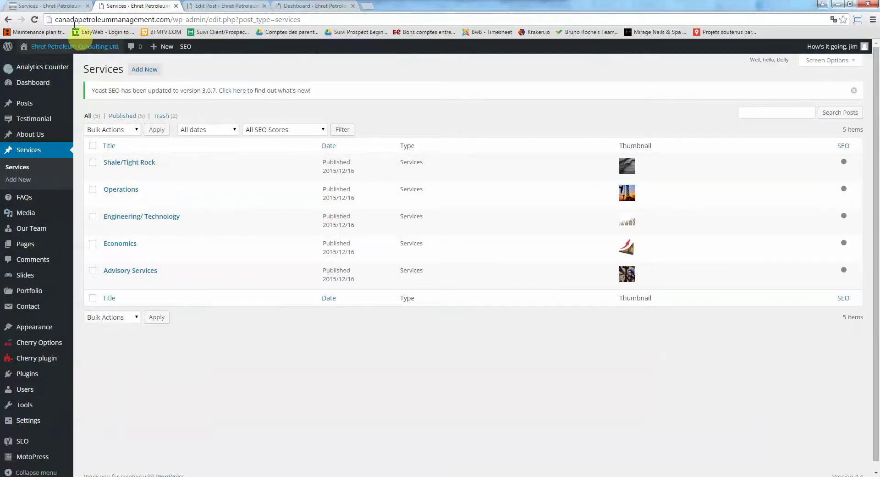
Review the live Services page, then navigate to the site's Contact page
click(54, 5)
scroll(385, 155, down, 3)
scroll(385, 155, up, 4)
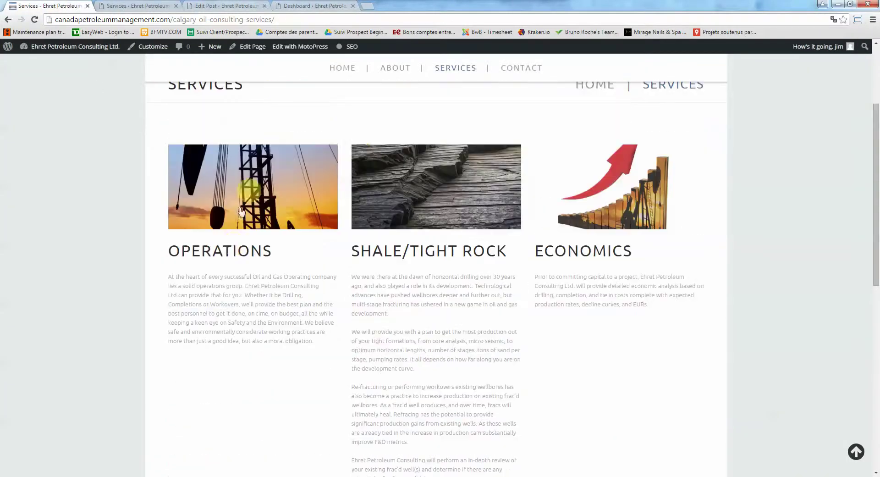
scroll(559, 261, down, 5)
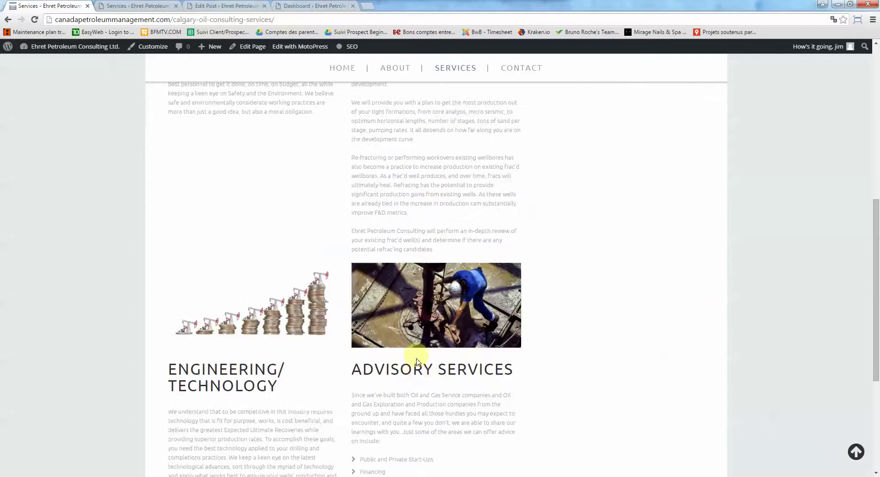
scroll(335, 280, up, 6)
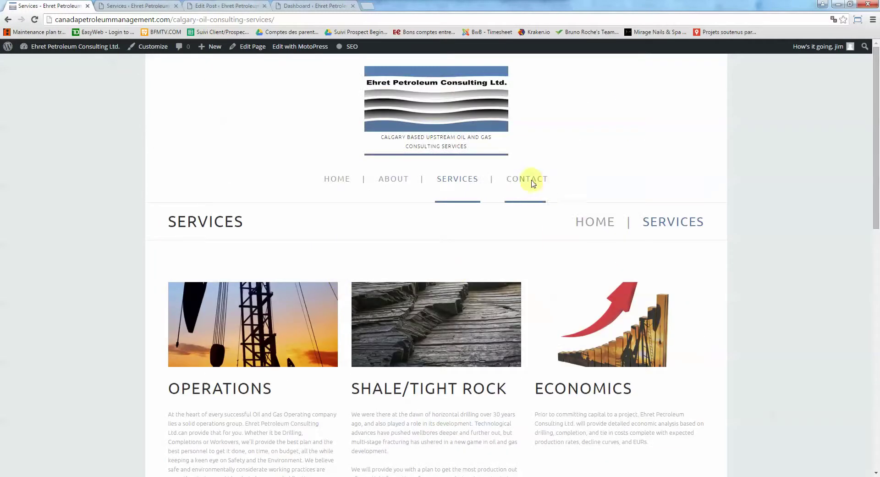
click(527, 178)
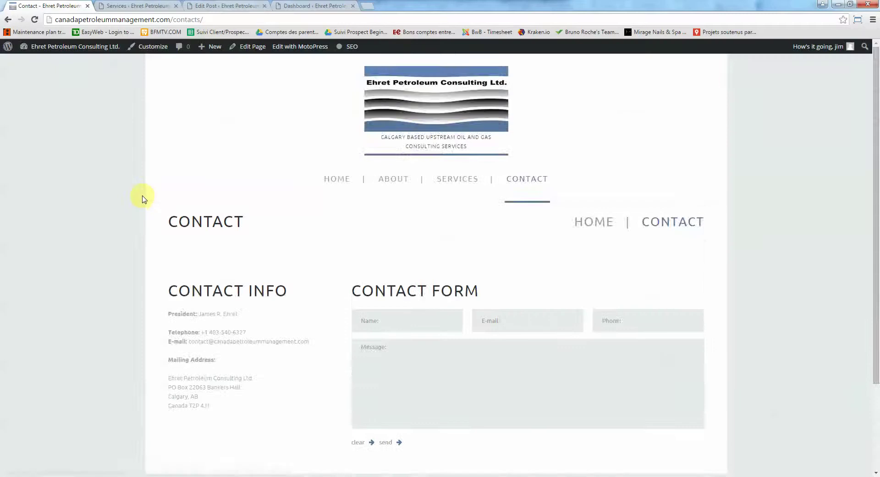
right_click(248, 46)
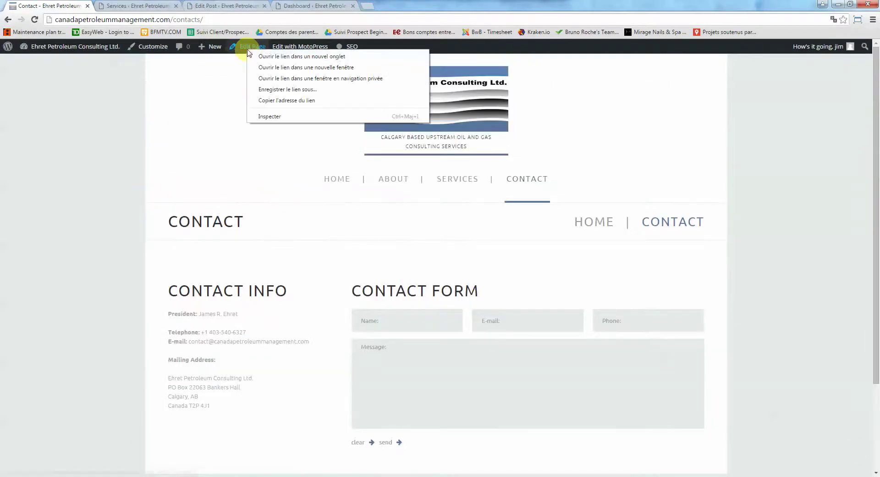
Open the Contact page editor, find its contact-form-7 shortcode, then go to Contact Forms
click(261, 55)
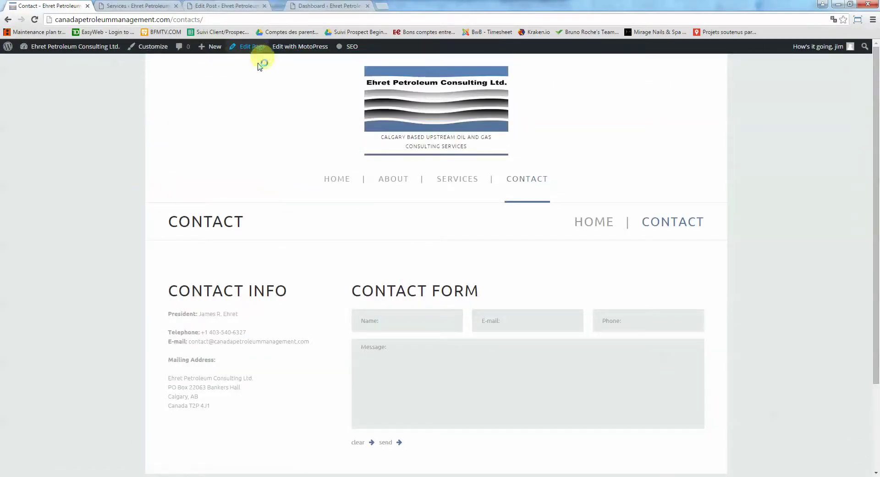
click(302, 6)
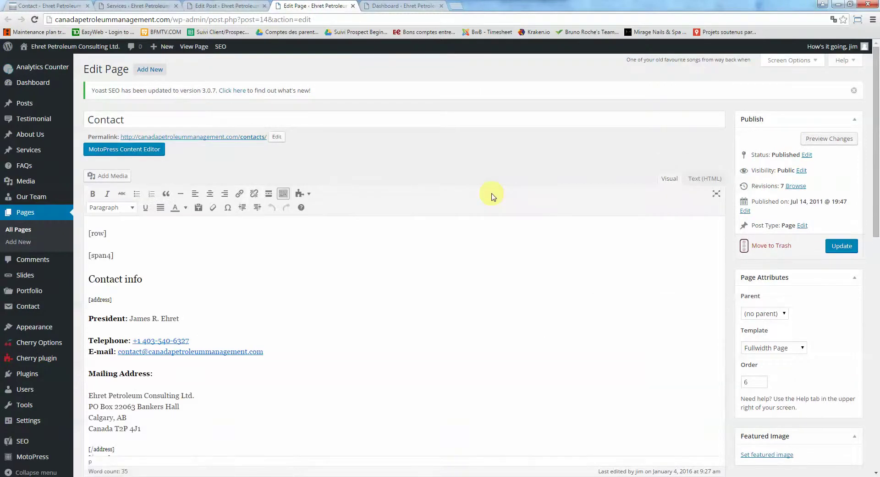
scroll(489, 193, down, 3)
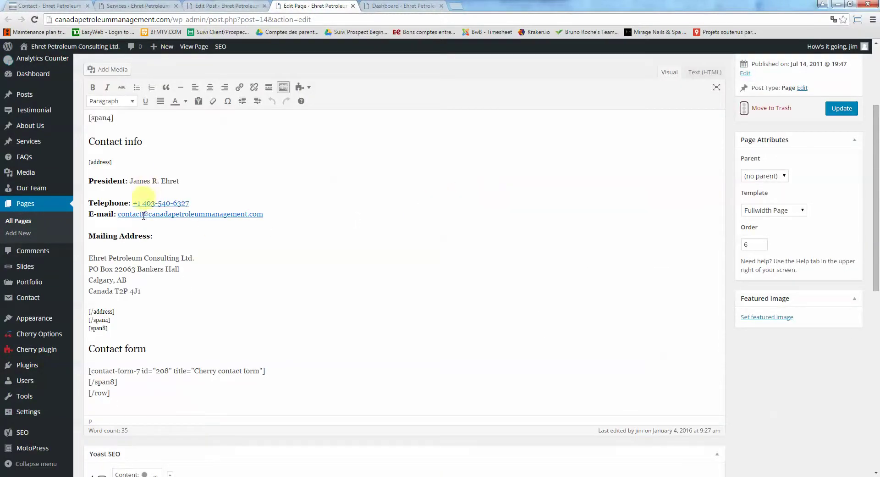
scroll(126, 272, down, 2)
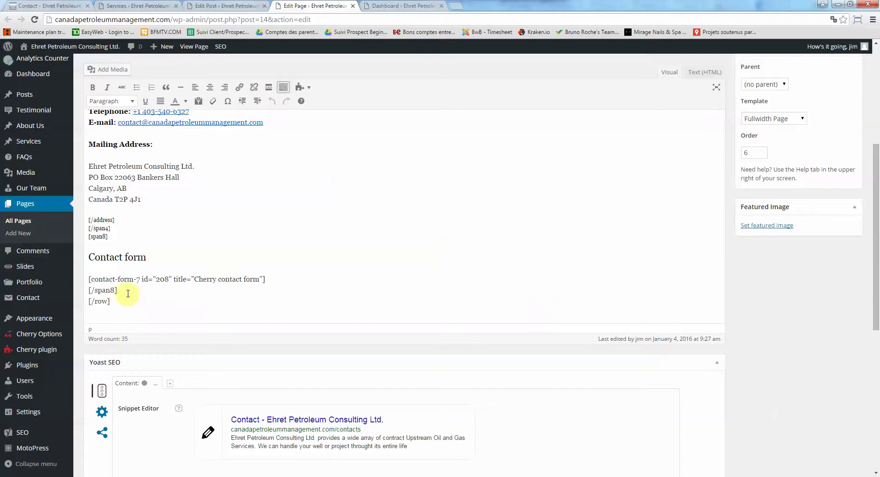
drag(89, 280, 264, 278)
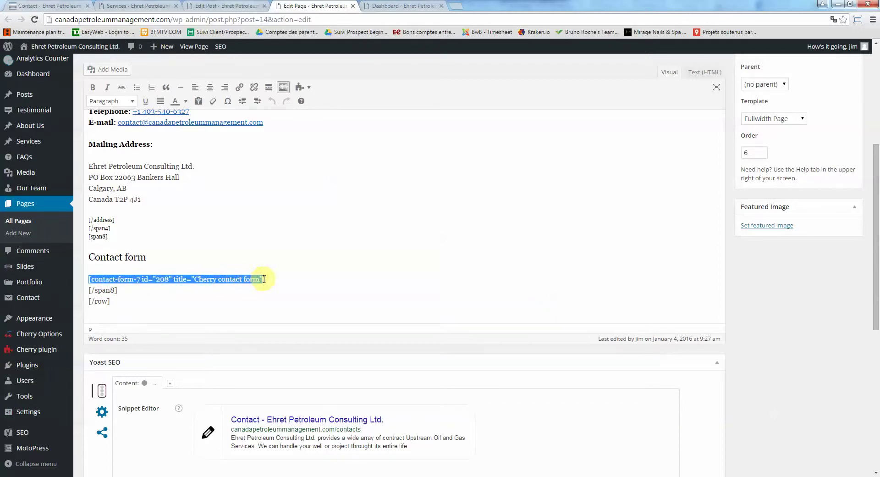
click(260, 279)
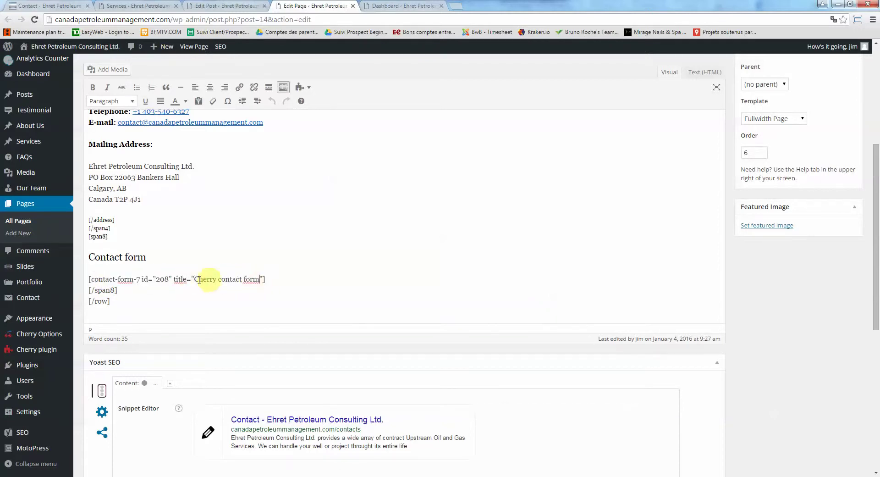
mouse_move(23, 304)
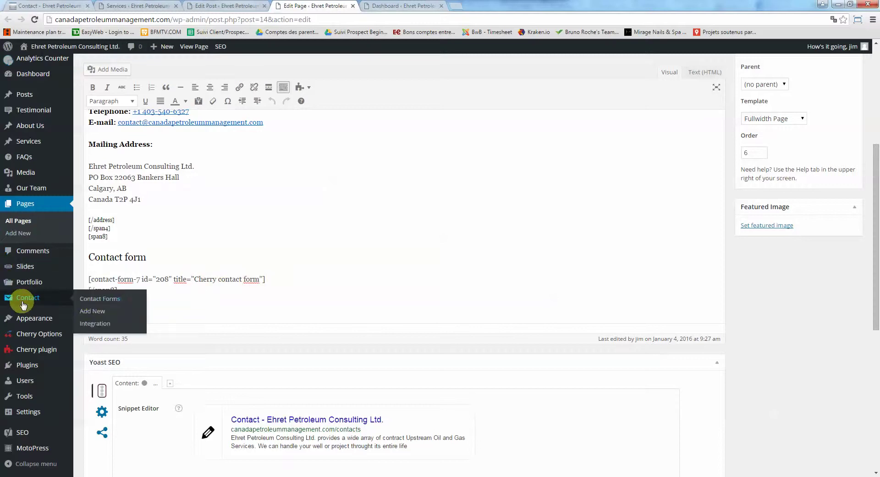
click(90, 300)
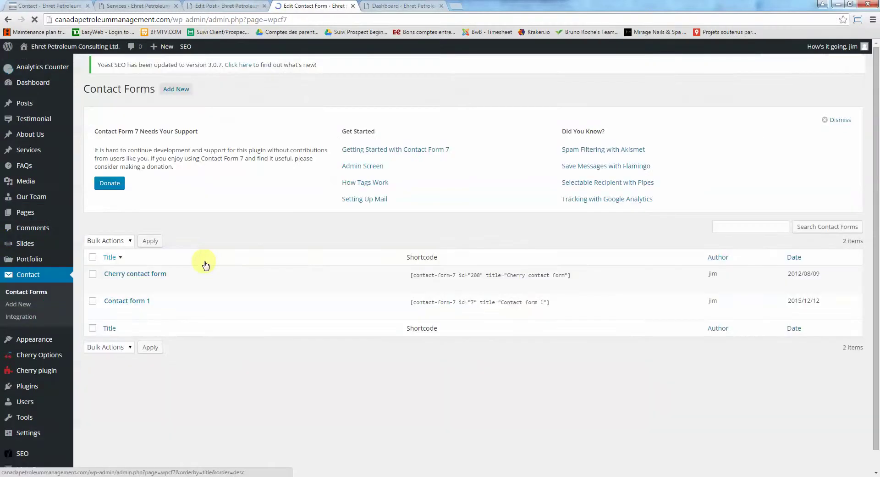
Open the Cherry contact form and check its field markup on the Form tab
click(122, 277)
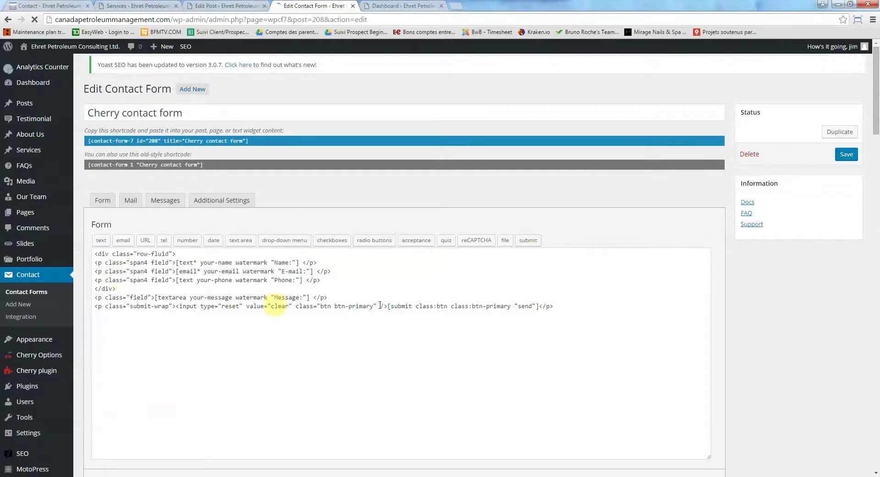
click(216, 287)
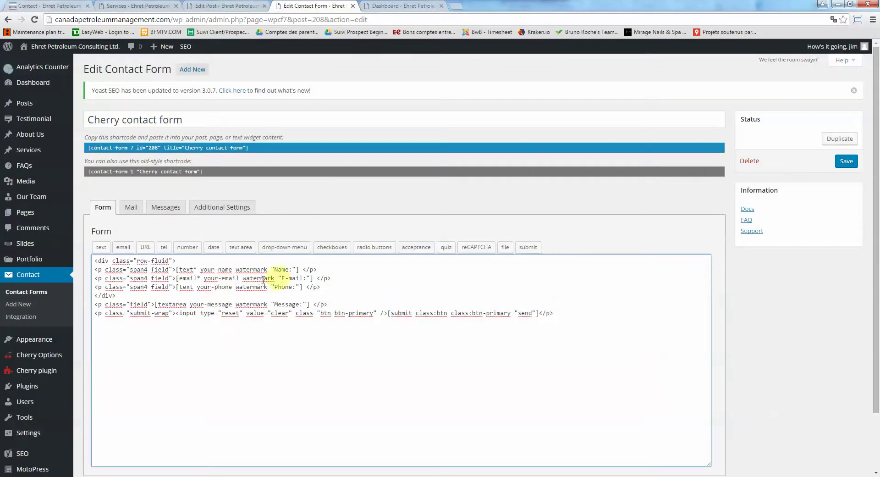
click(48, 5)
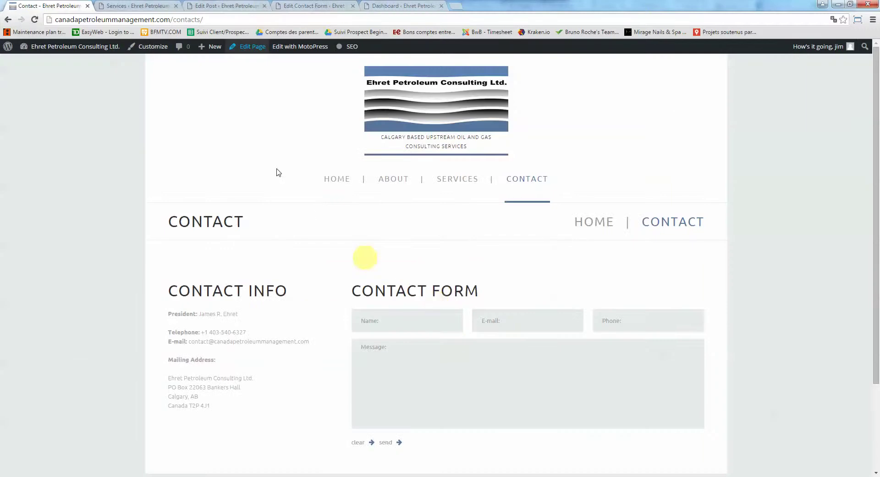
click(117, 5)
click(228, 5)
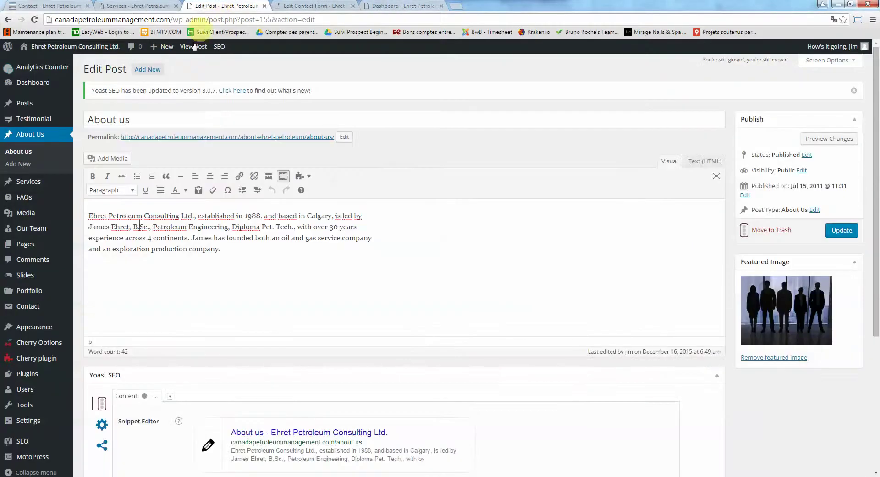
click(313, 6)
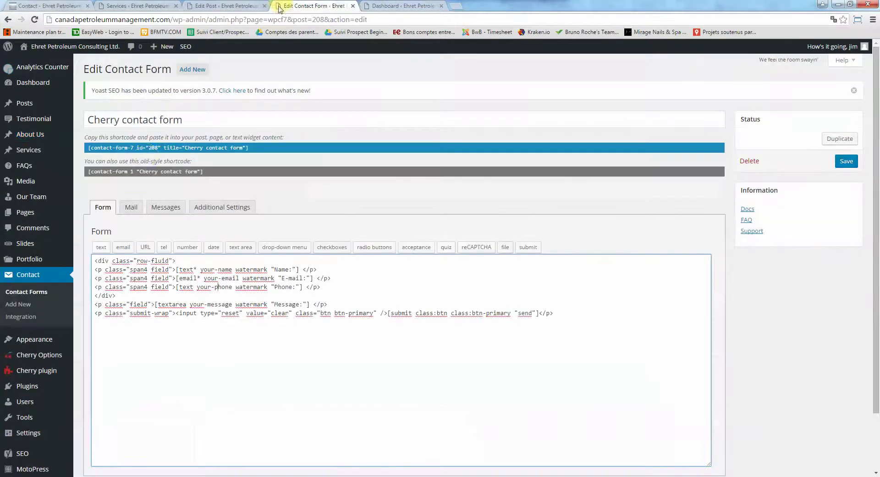
Review the recipient address in the To field of the Mail settings
click(133, 208)
click(152, 277)
key(ctrl+a)
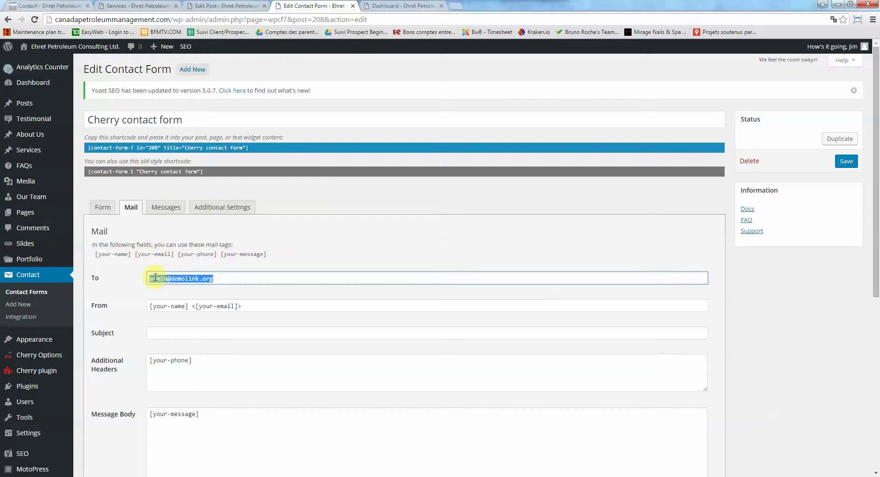
click(224, 278)
drag(226, 280, 116, 283)
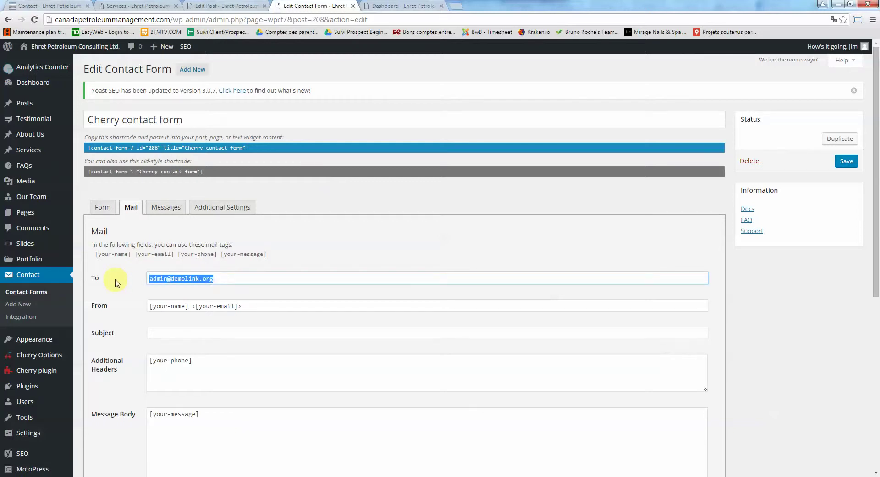
click(226, 278)
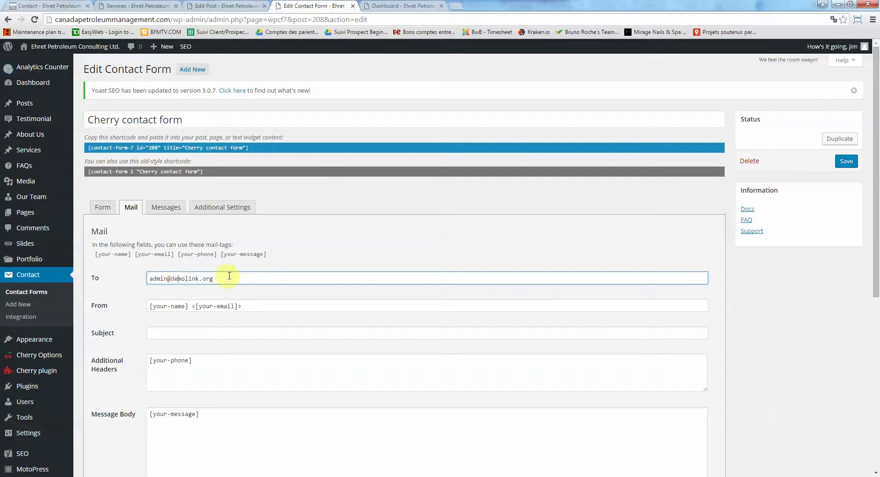
drag(243, 278, 136, 277)
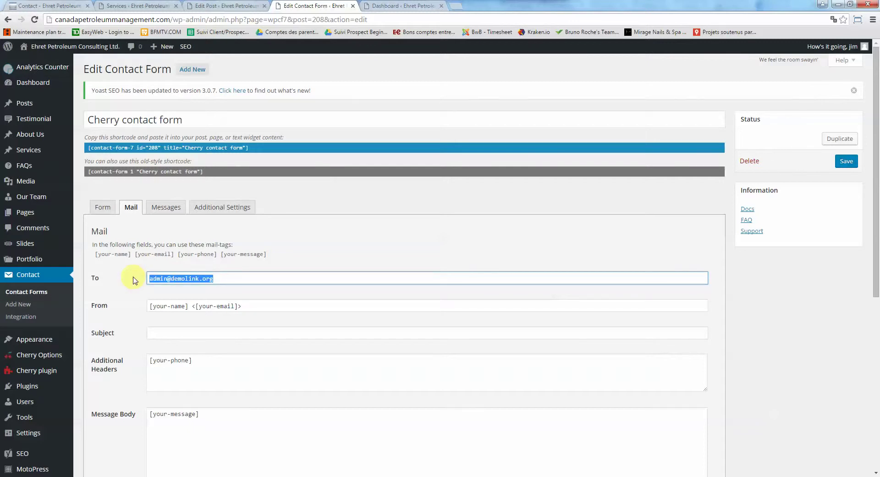
On the Messages tab, select the success message 'Your message was sent successfully. Thanks.'
click(152, 209)
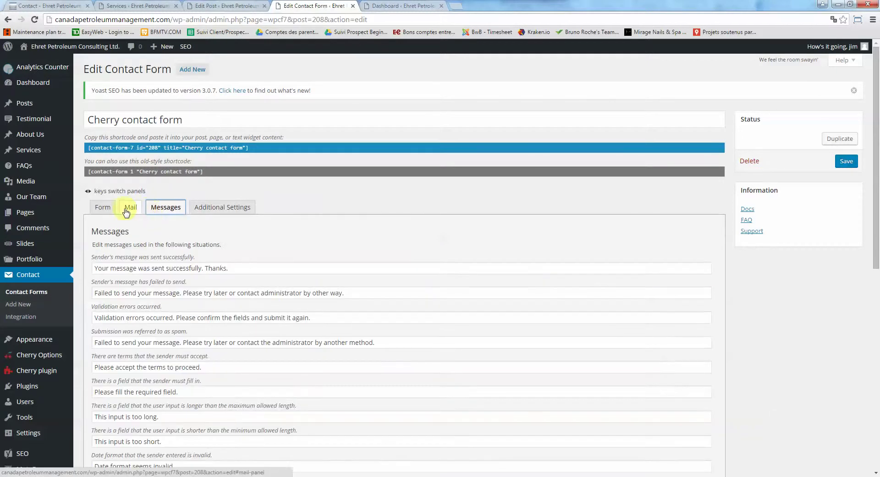
click(127, 209)
click(166, 206)
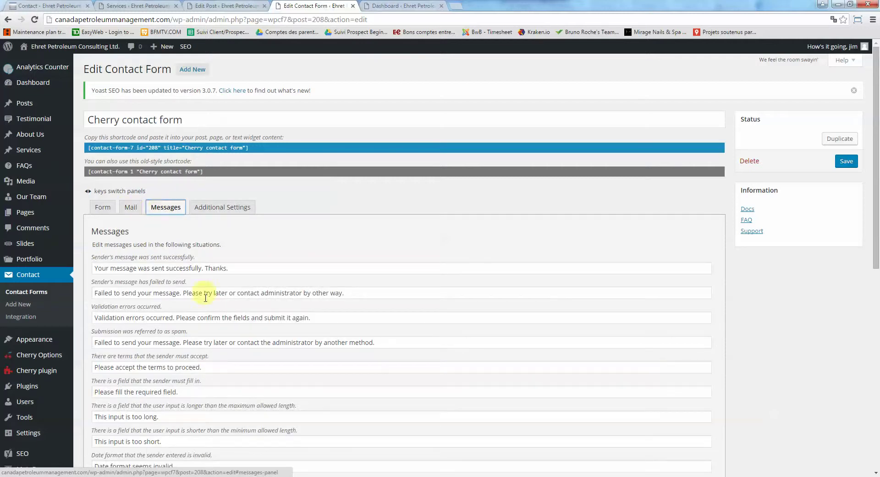
click(137, 268)
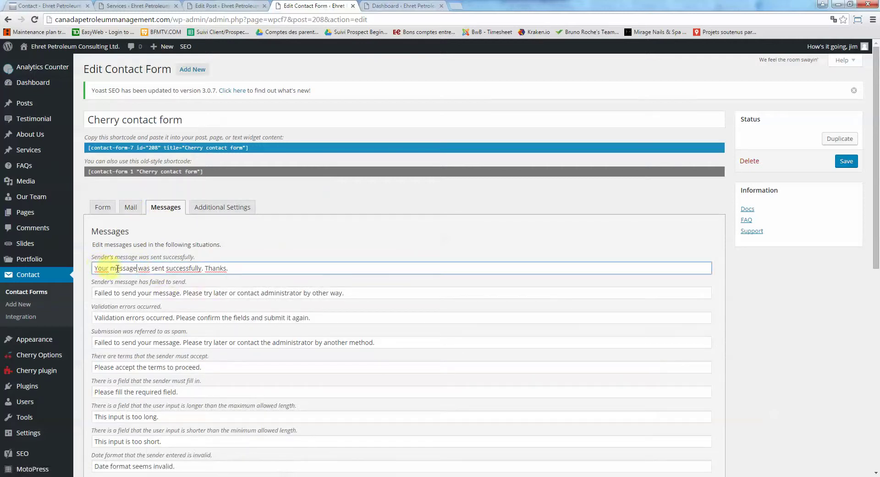
click(180, 269)
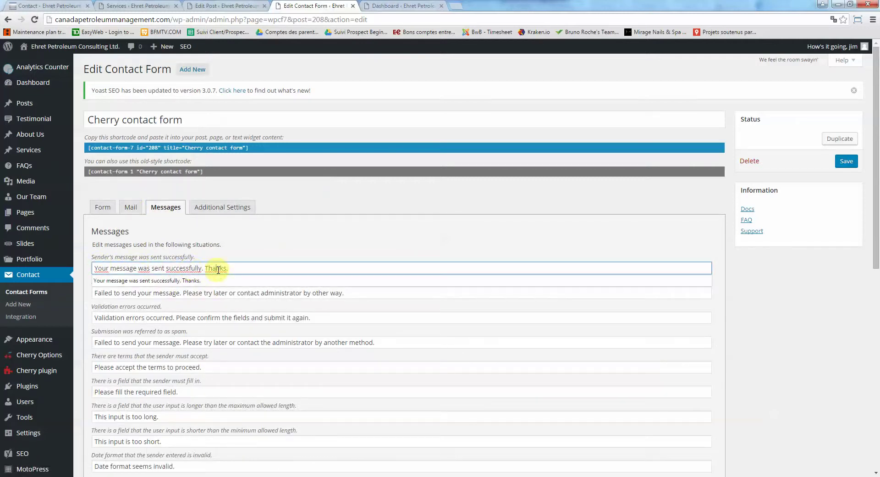
drag(237, 268, 77, 274)
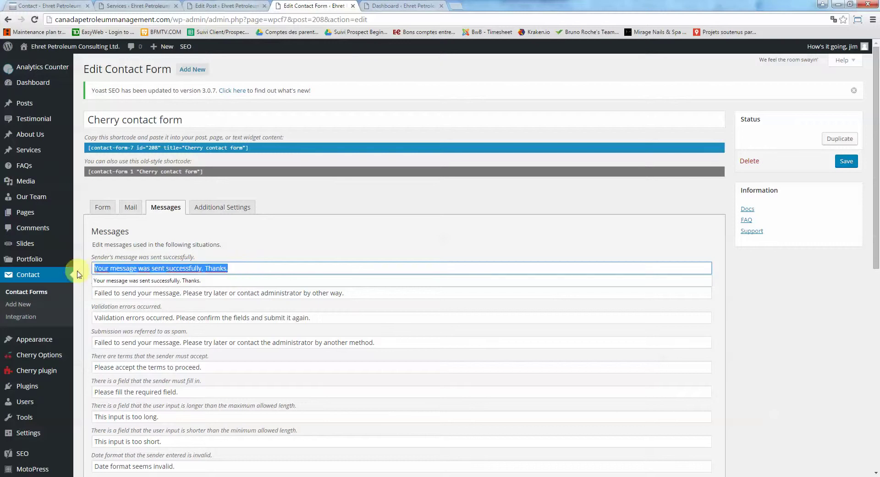
click(98, 269)
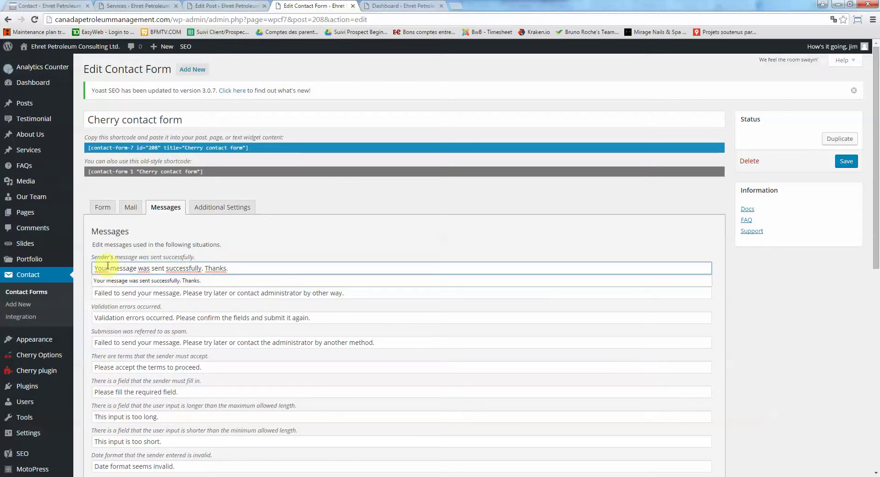
drag(110, 267, 85, 271)
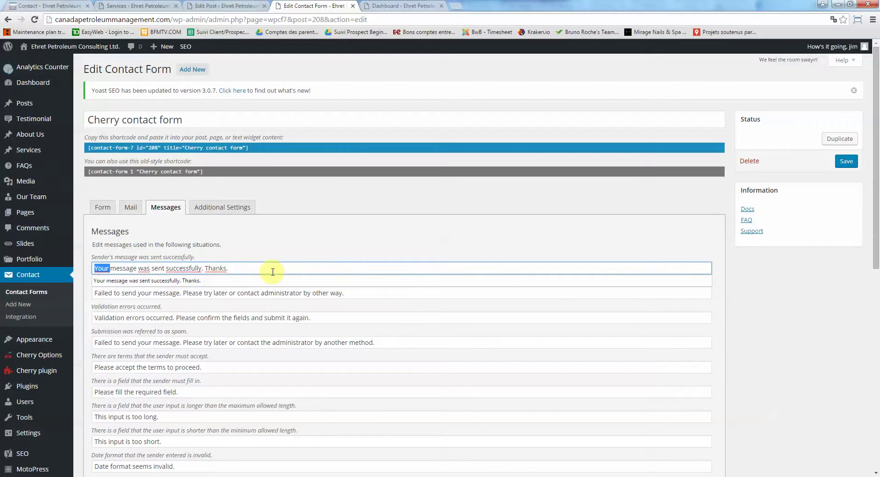
triple_click(218, 268)
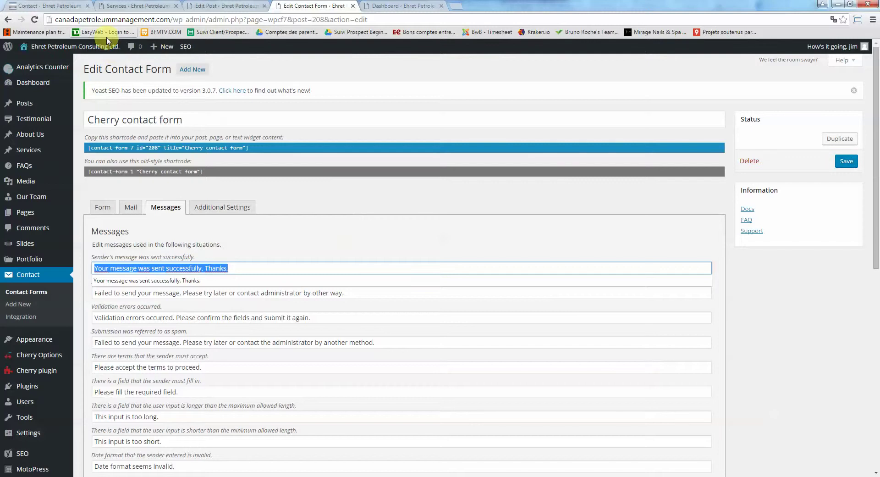
scroll(165, 268, down, 1)
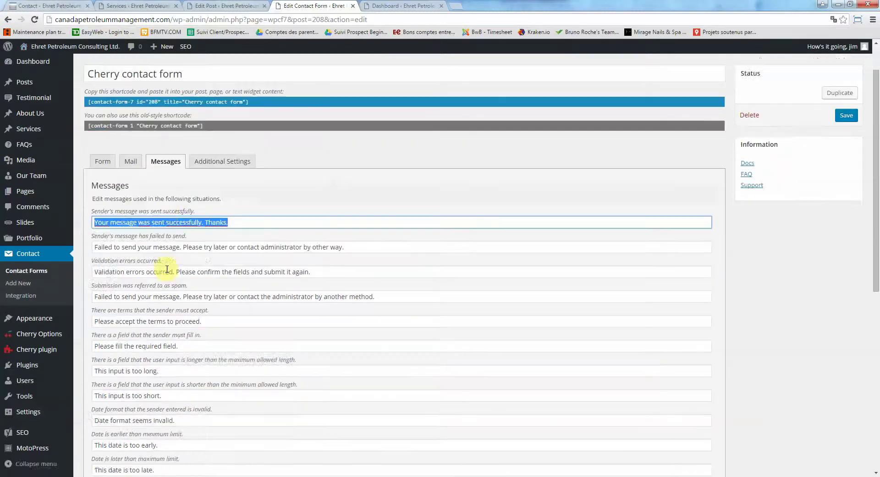
scroll(116, 204, up, 1)
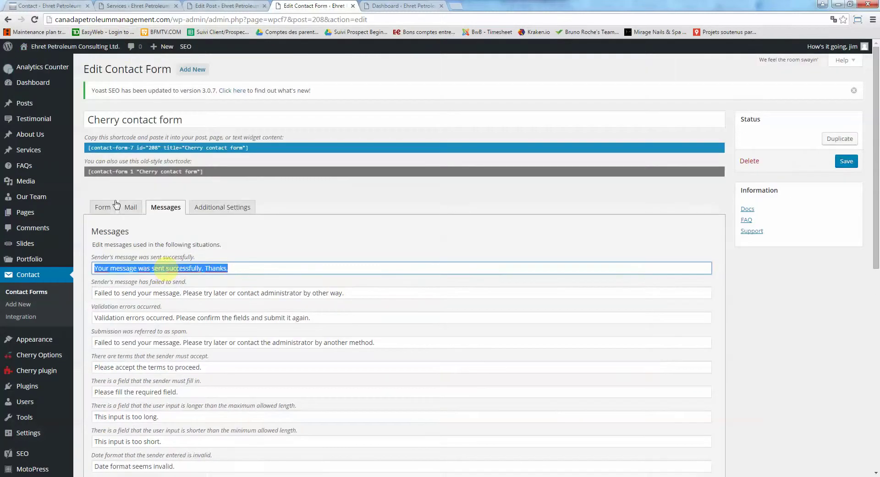
Return to the live Contact page with its Contact Info and message form
click(35, 4)
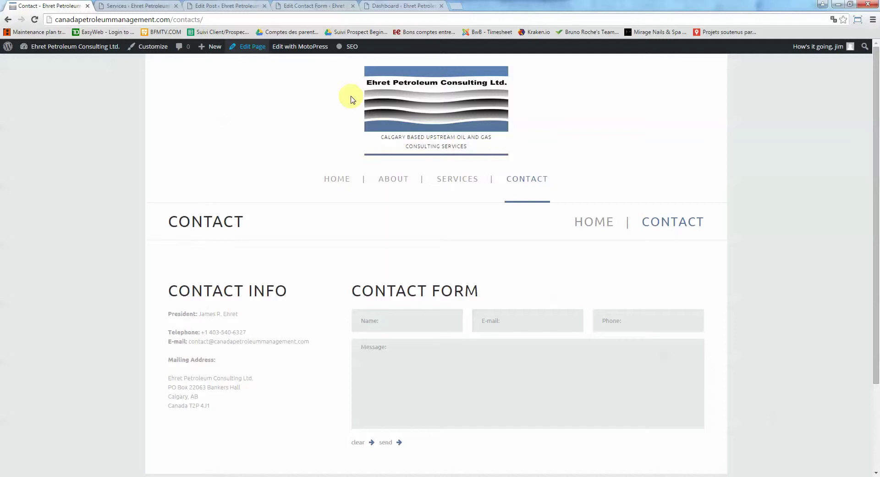